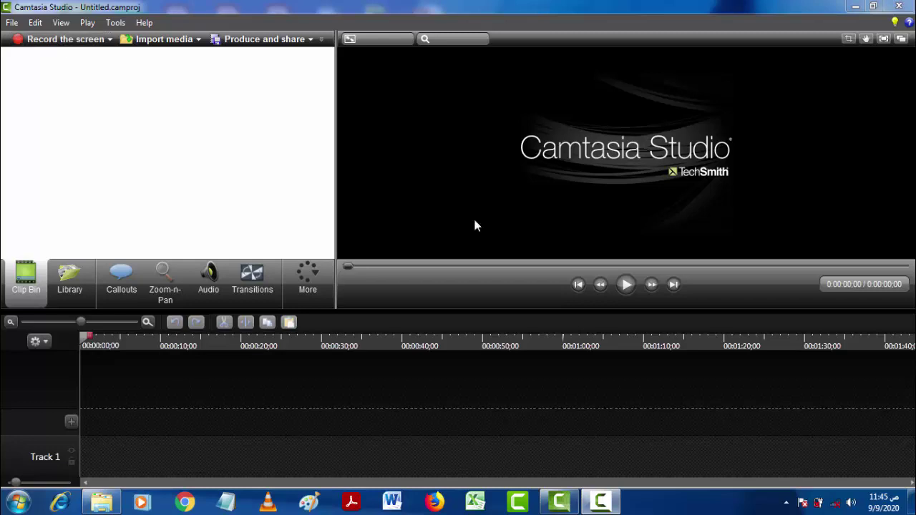
# In the Import media dialog, browse to the Unit 1 vocab p 1 and 2 folder.
pyautogui.click(598, 505)
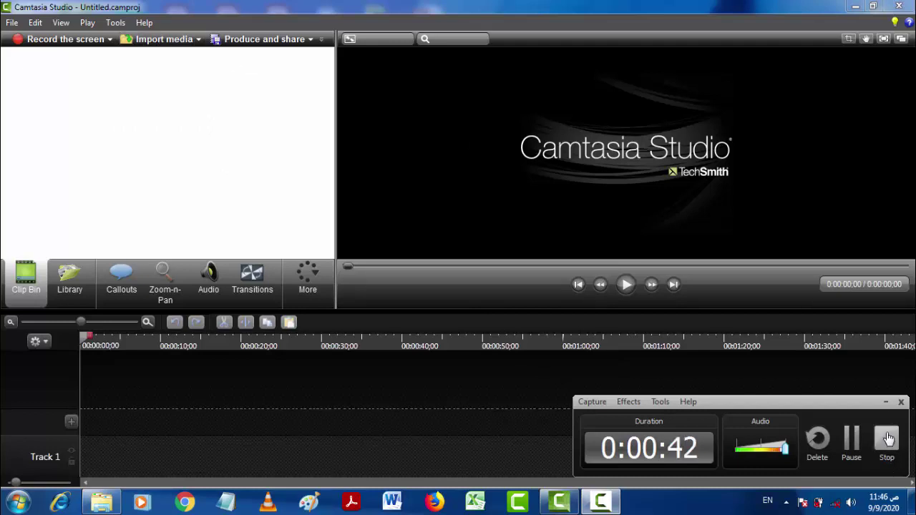
pyautogui.click(885, 402)
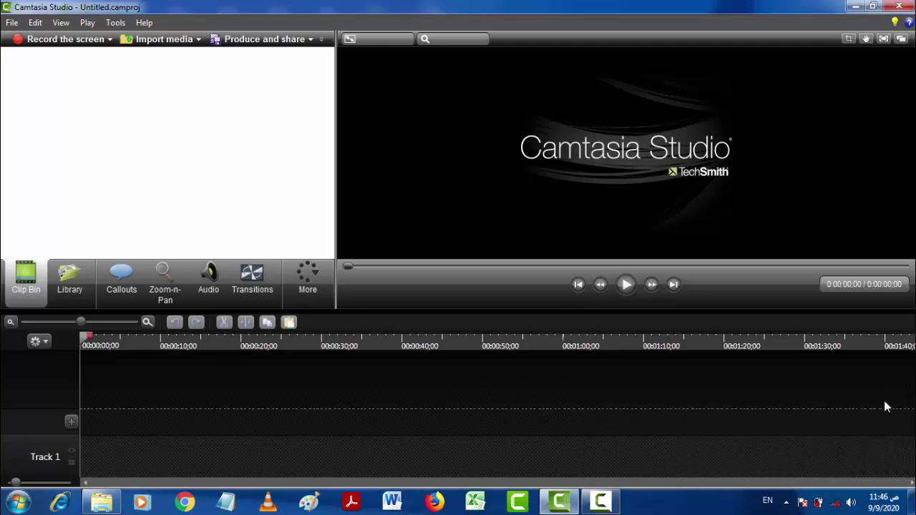
pyautogui.click(161, 45)
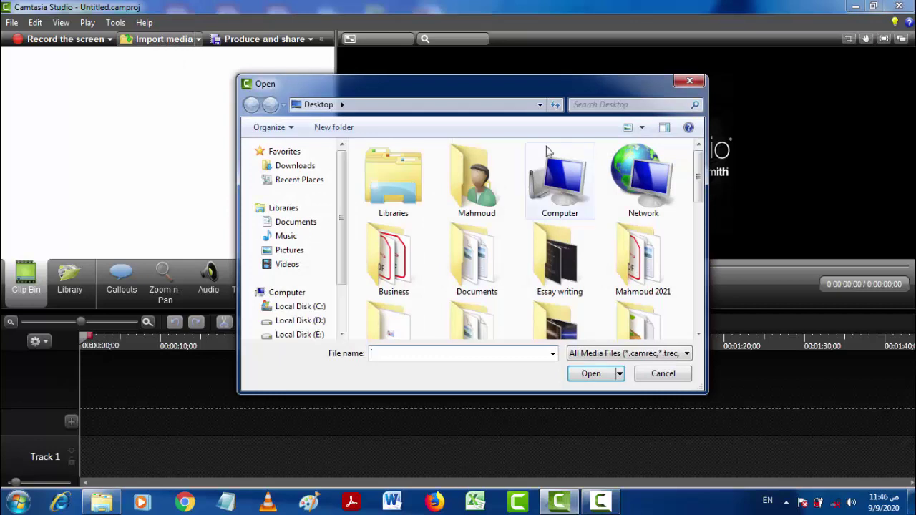
pyautogui.moveTo(700, 184); pyautogui.dragTo(708, 268)
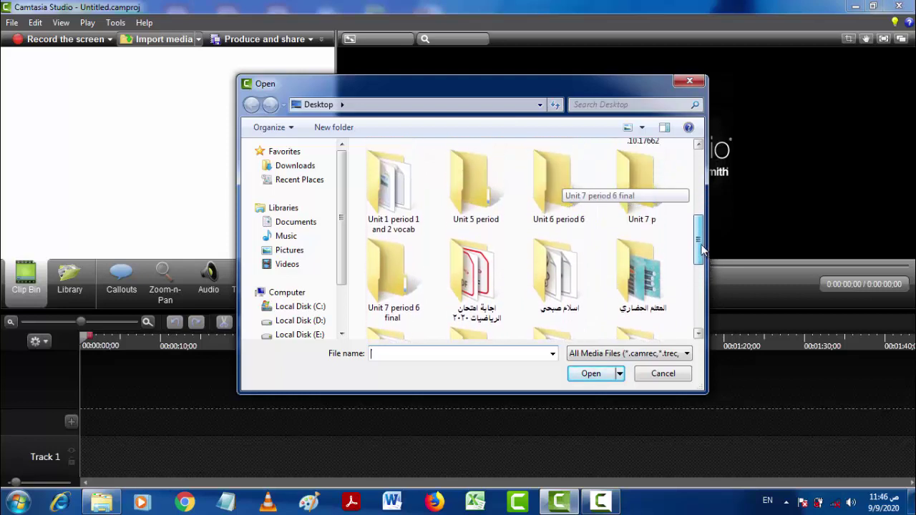
pyautogui.moveTo(708, 268); pyautogui.dragTo(704, 247)
pyautogui.doubleClick(393, 204)
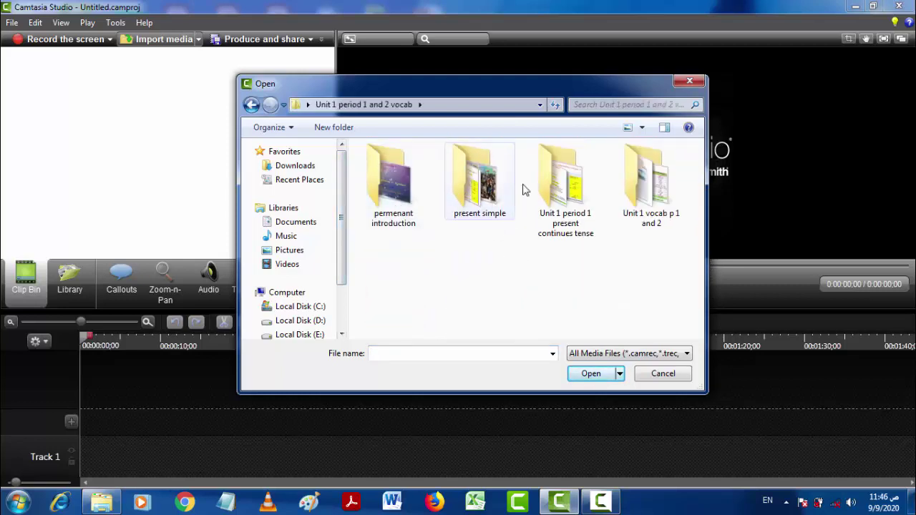
pyautogui.doubleClick(566, 193)
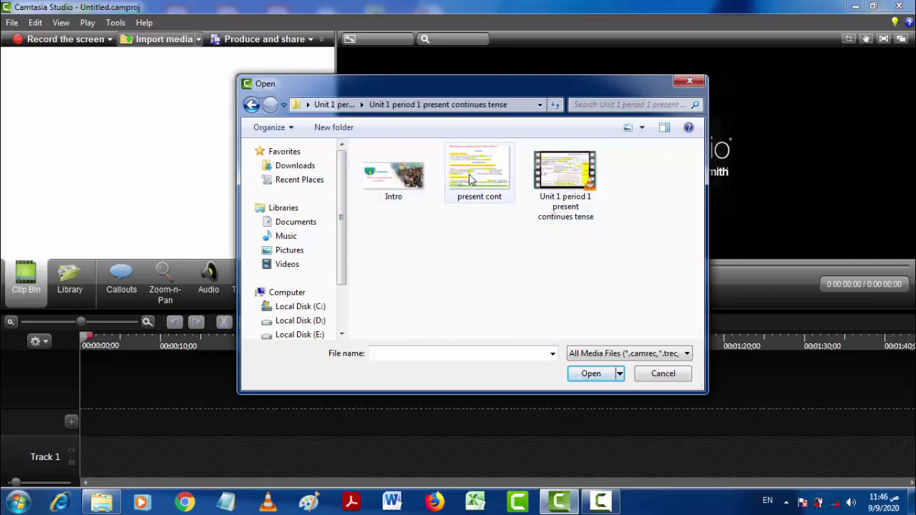
pyautogui.click(250, 106)
pyautogui.doubleClick(644, 197)
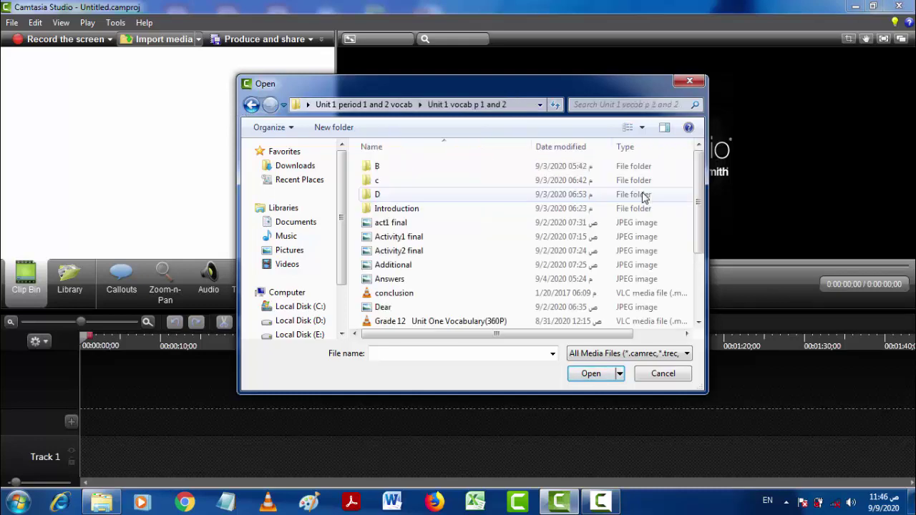
# Switch the file view to Large Icons and import Unit 1 12.jpg into the clip bin.
pyautogui.click(628, 129)
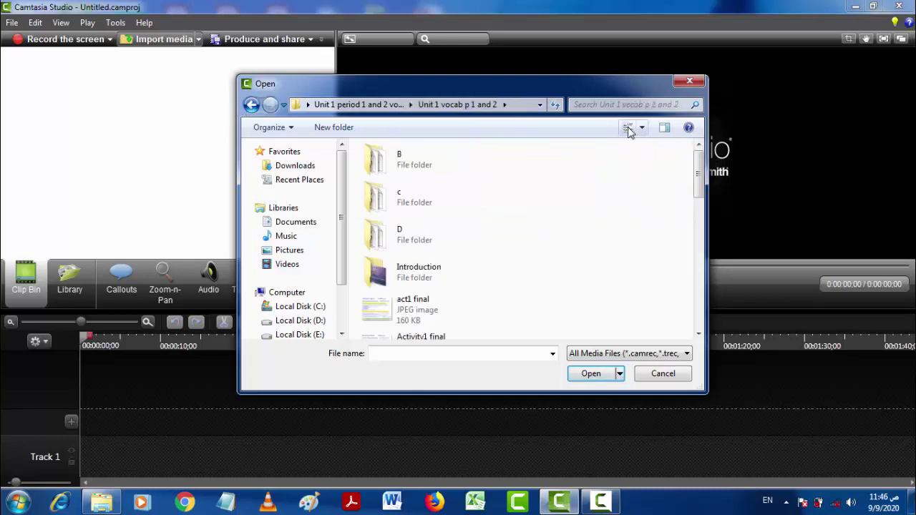
pyautogui.click(628, 129)
pyautogui.click(628, 129)
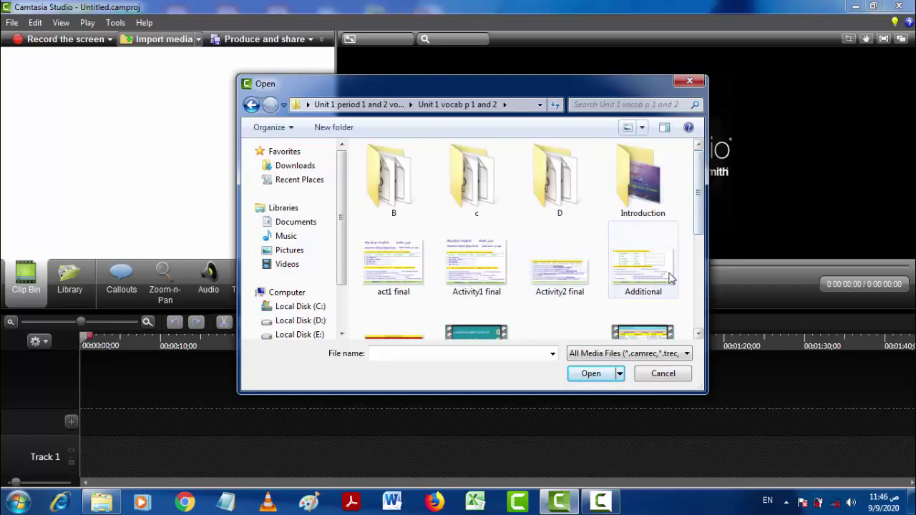
pyautogui.moveTo(706, 203); pyautogui.dragTo(707, 281)
pyautogui.click(559, 261)
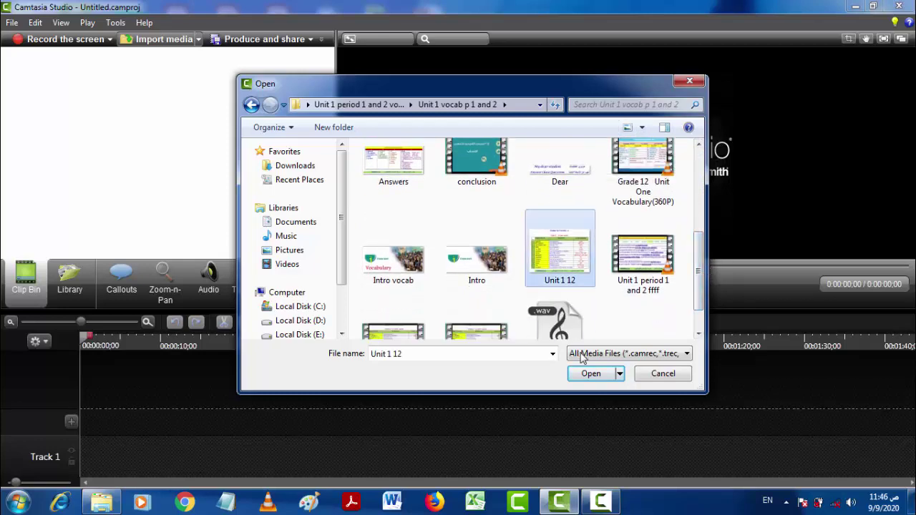
pyautogui.click(589, 375)
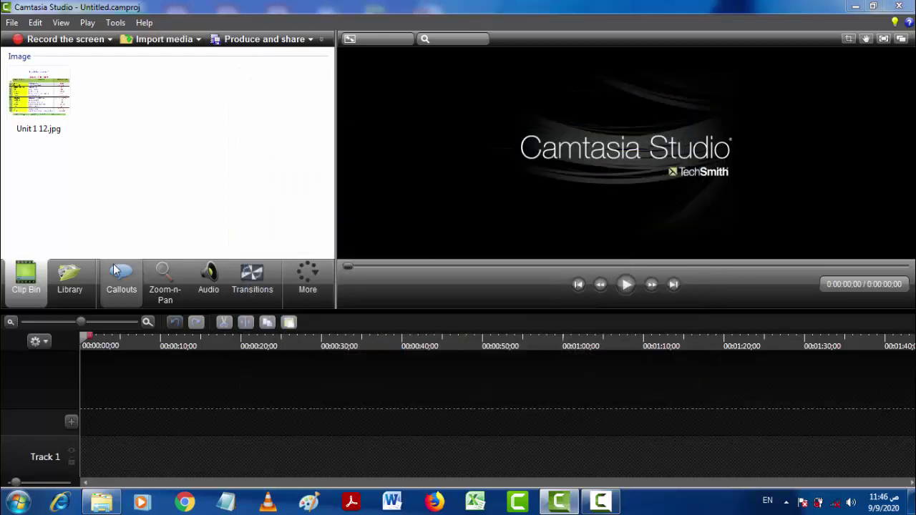
# Add Unit 1 12.jpg to the timeline at the playhead and move it onto Track 2.
pyautogui.click(41, 101)
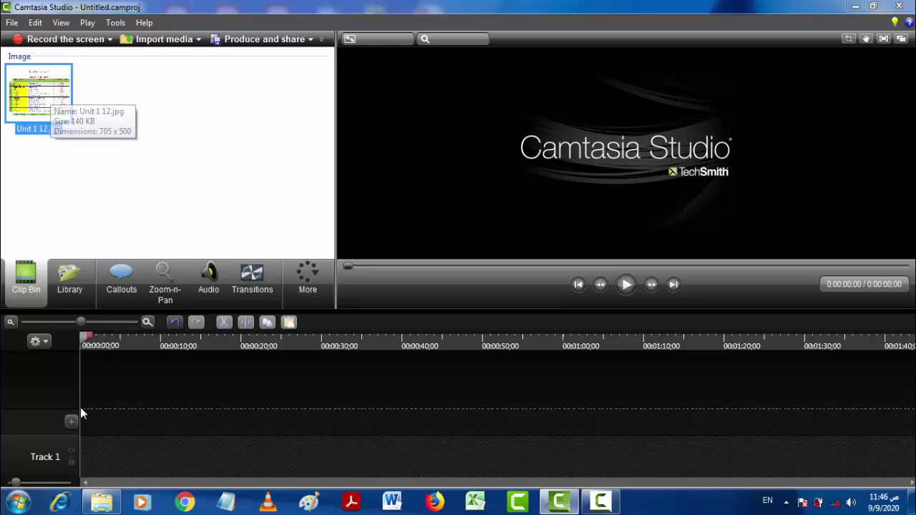
pyautogui.rightClick(52, 109)
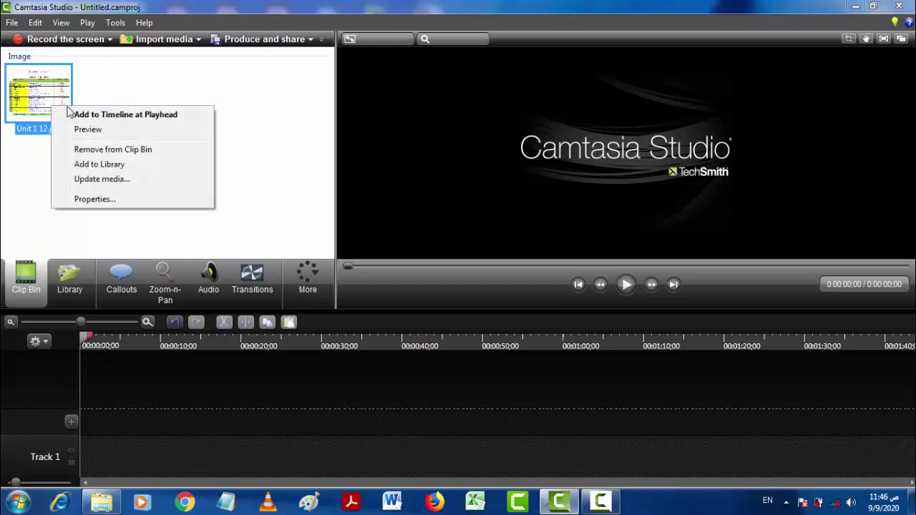
pyautogui.click(93, 115)
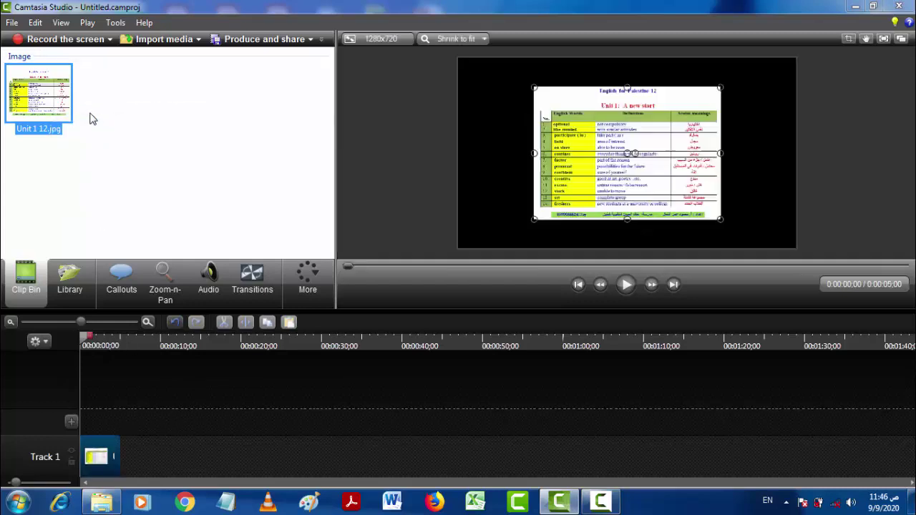
pyautogui.moveTo(105, 453); pyautogui.dragTo(102, 418)
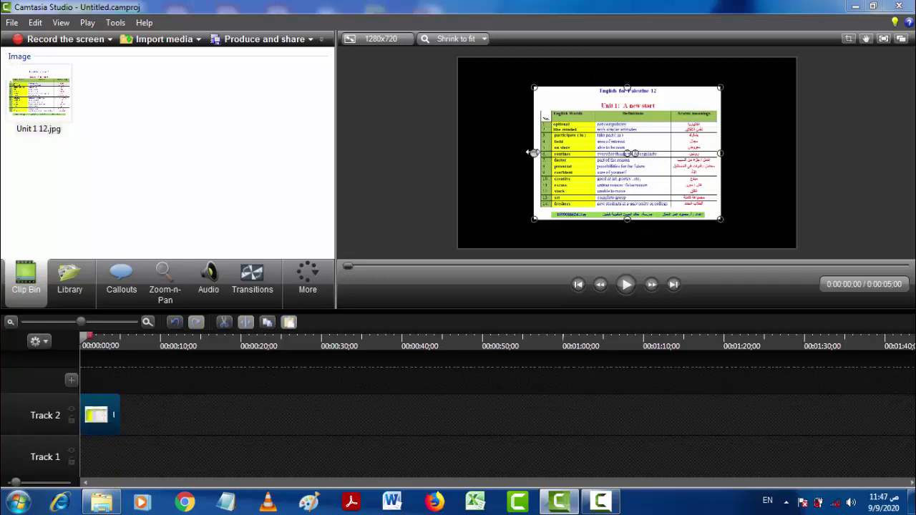
# Stretch the image's left, top, bottom and right edges to fill the 1280x720 canvas.
pyautogui.moveTo(533, 153); pyautogui.dragTo(463, 165)
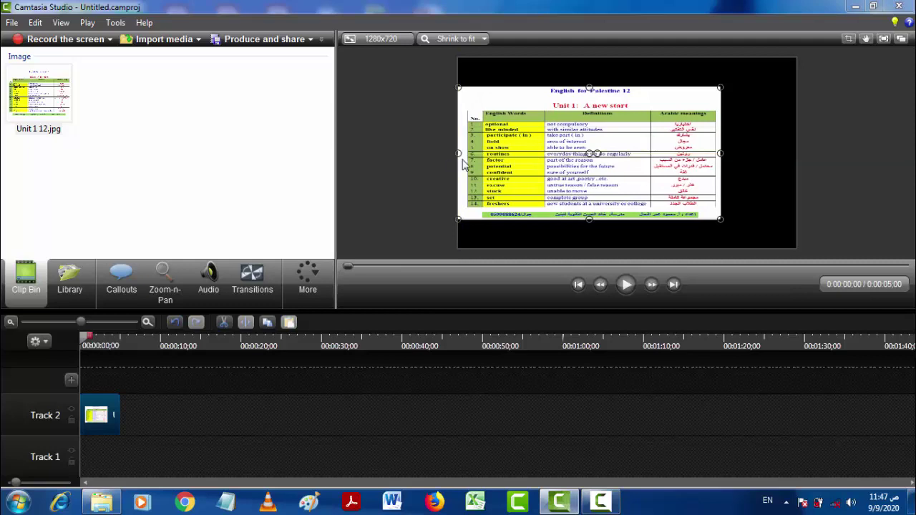
pyautogui.moveTo(590, 87); pyautogui.dragTo(587, 56)
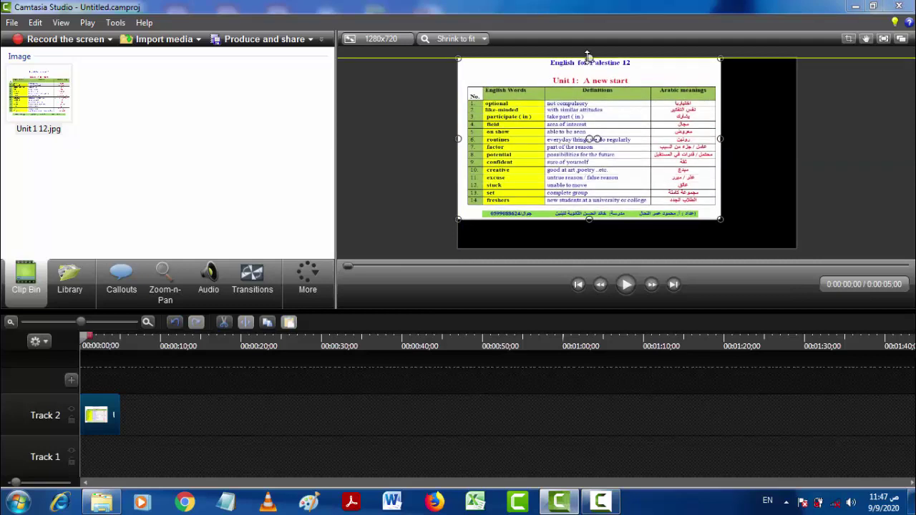
pyautogui.moveTo(589, 221); pyautogui.dragTo(589, 249)
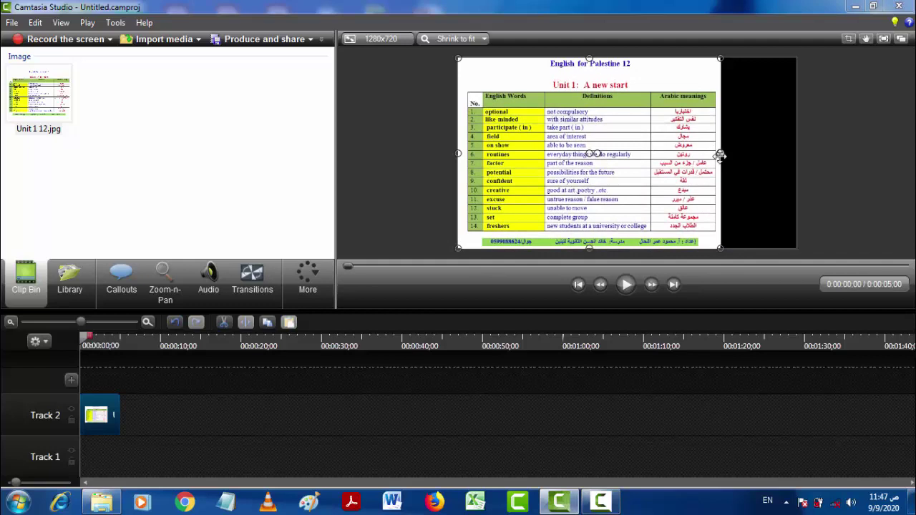
pyautogui.moveTo(721, 153); pyautogui.dragTo(797, 153)
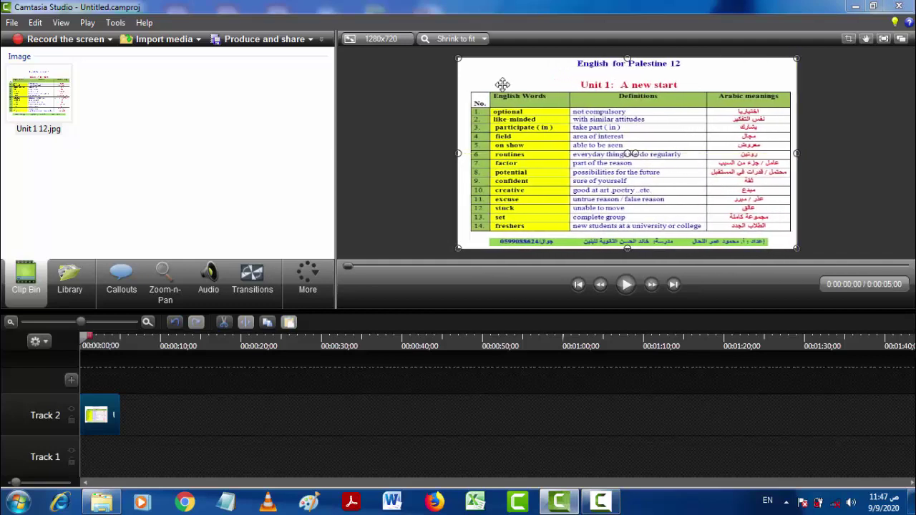
pyautogui.click(384, 40)
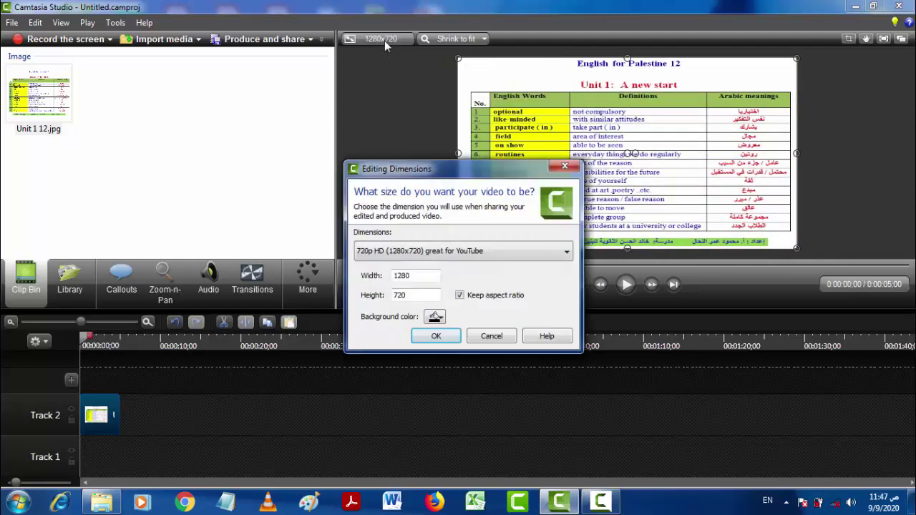
pyautogui.click(532, 256)
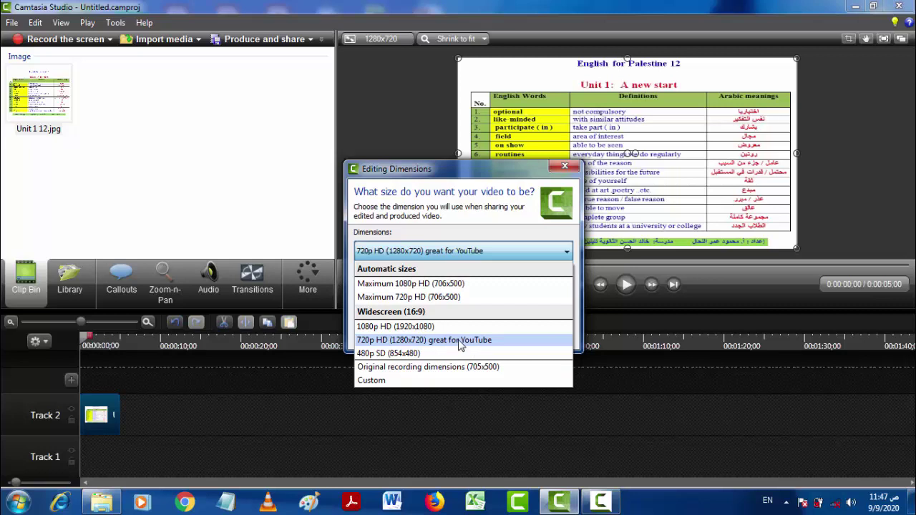
pyautogui.click(460, 345)
pyautogui.click(437, 336)
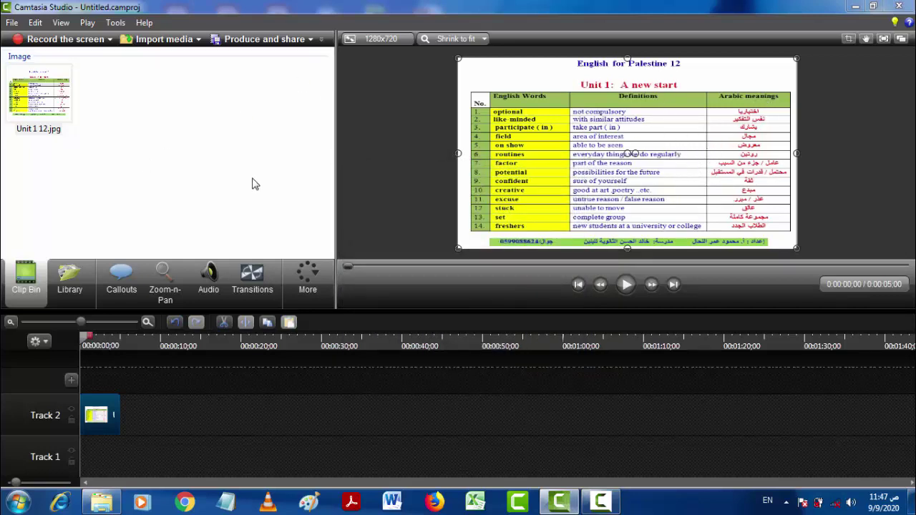
# Lengthen the image clip on the timeline and import the Untitled Project.wav narration.
pyautogui.moveTo(118, 419)
pyautogui.mouseDown()
pyautogui.moveTo(146, 440)
pyautogui.moveTo(339, 440)
pyautogui.mouseUp()
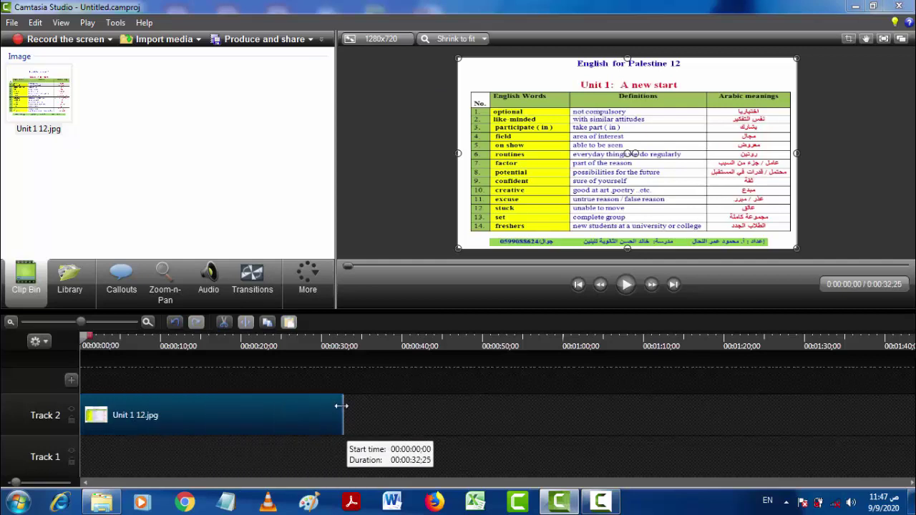
pyautogui.click(164, 40)
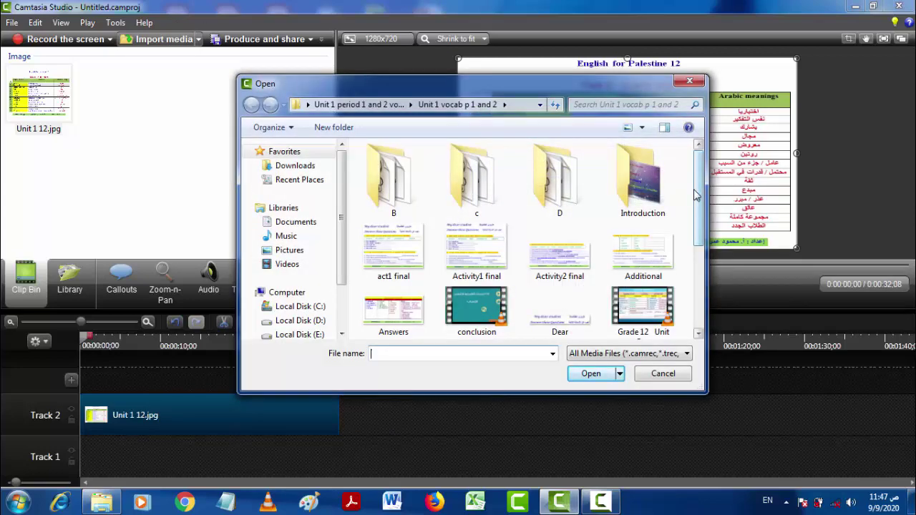
pyautogui.moveTo(696, 195); pyautogui.dragTo(704, 281)
pyautogui.click(579, 290)
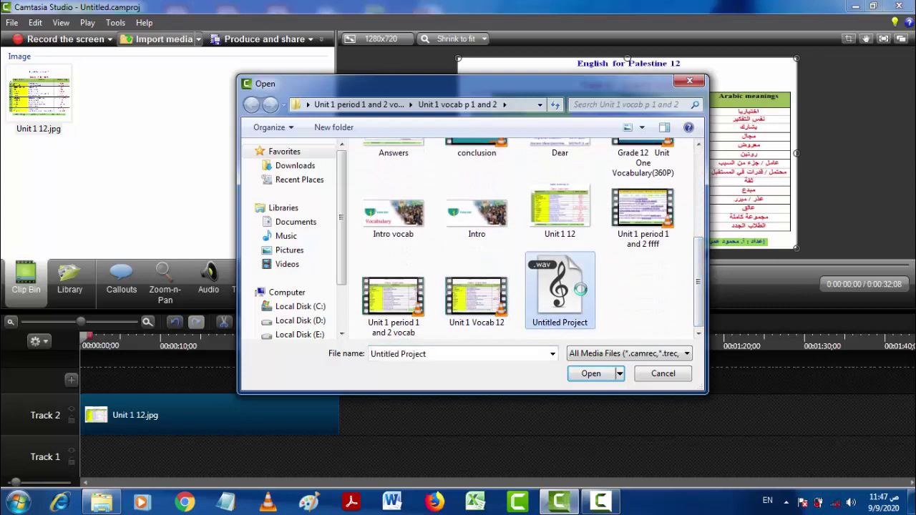
pyautogui.rightClick(573, 287)
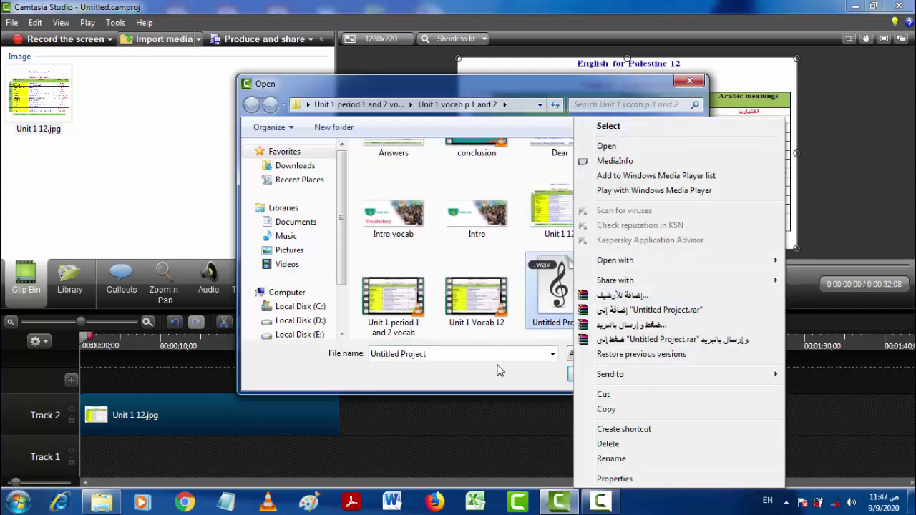
pyautogui.click(479, 406)
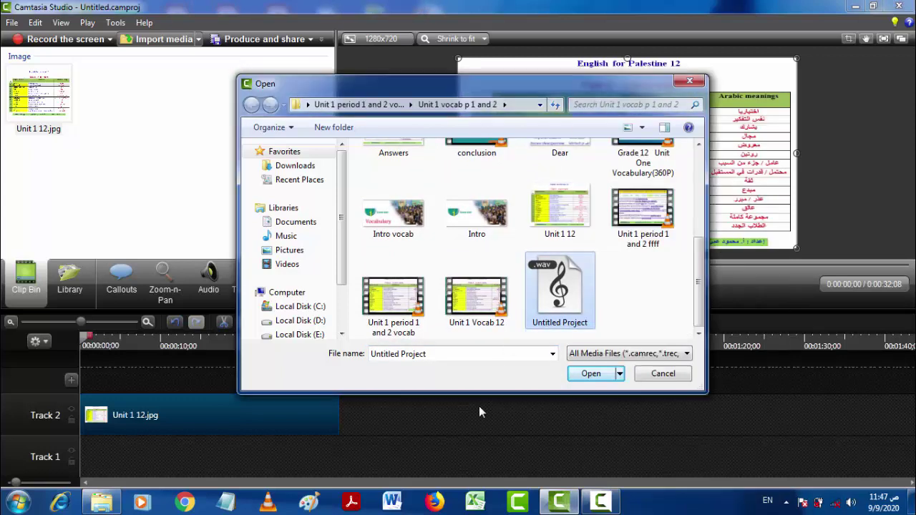
pyautogui.click(591, 373)
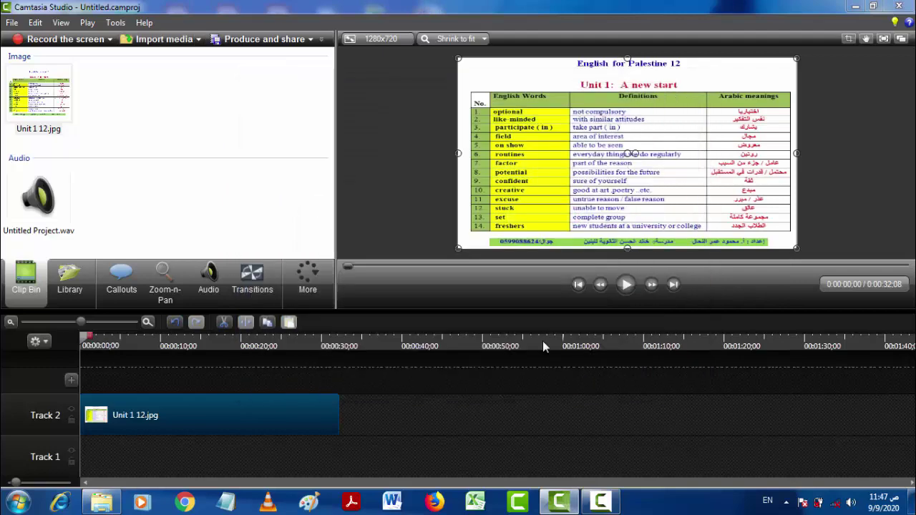
# Add the narration to the timeline and place it at 0:00 on Track 1.
pyautogui.click(28, 200)
pyautogui.rightClick(24, 202)
pyautogui.click(70, 211)
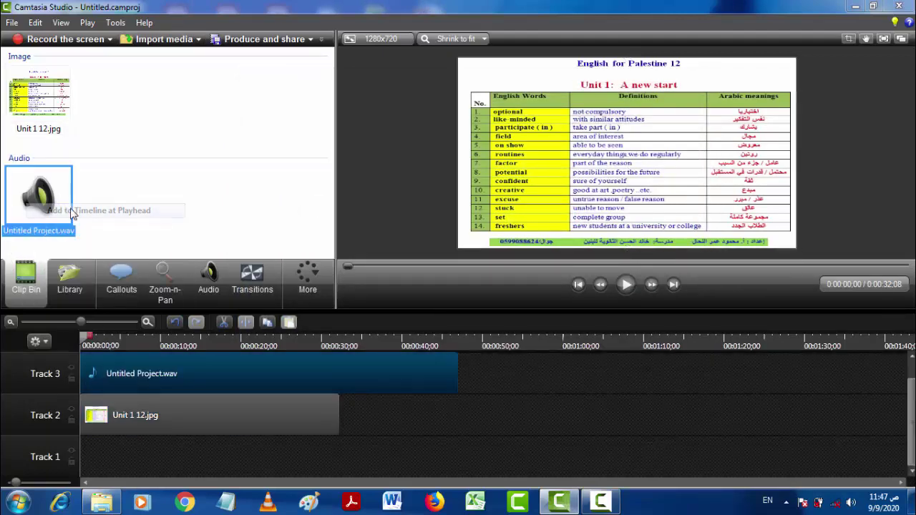
pyautogui.moveTo(258, 391)
pyautogui.mouseDown()
pyautogui.moveTo(432, 484)
pyautogui.moveTo(241, 445)
pyautogui.mouseUp()
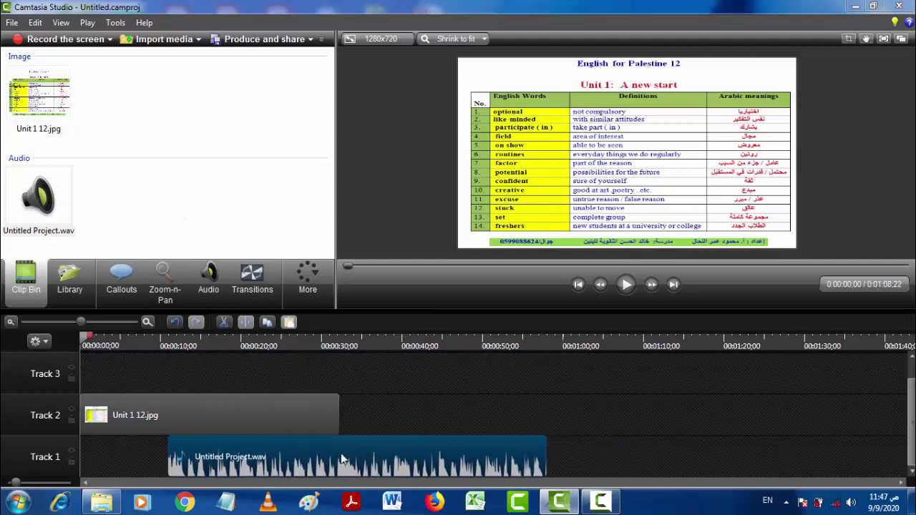
pyautogui.click(159, 385)
# Save the project as Untitled.camproj on the Desktop and dismiss the saved notice.
pyautogui.hotkey('ctrl', 's')
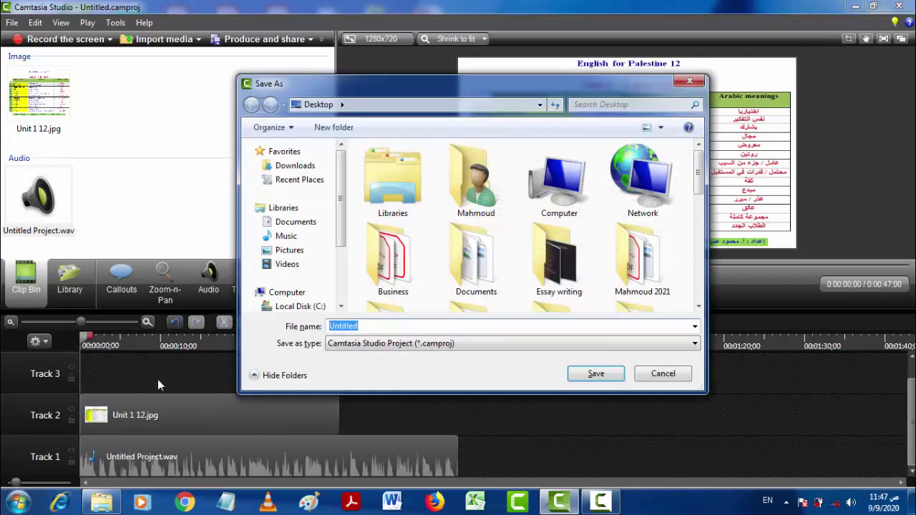
pyautogui.click(587, 377)
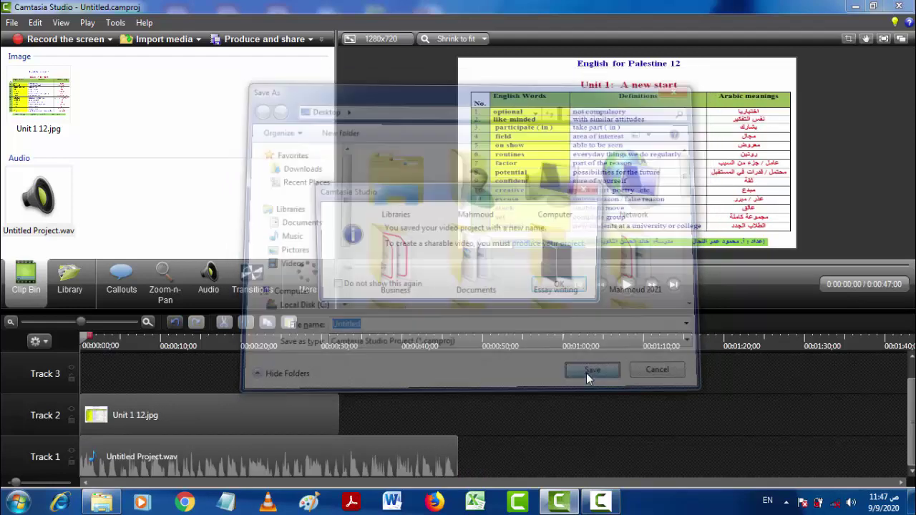
pyautogui.click(566, 286)
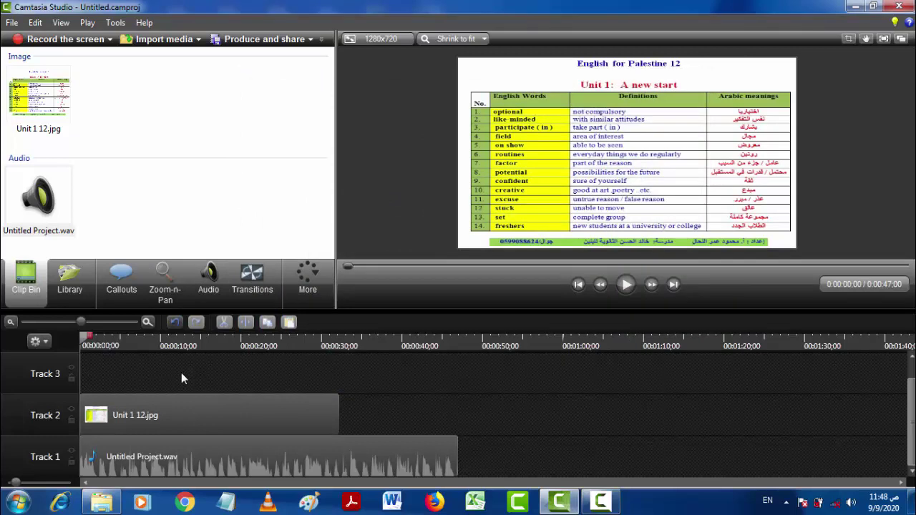
pyautogui.press('space')
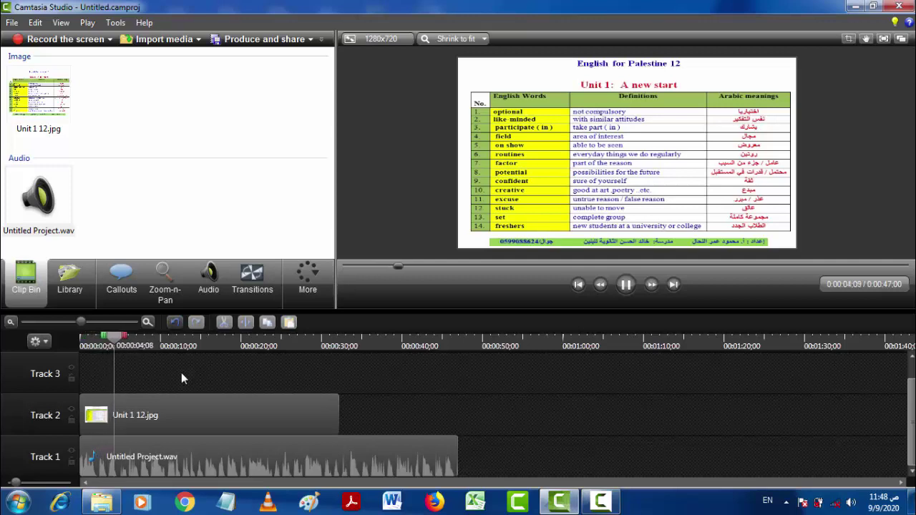
pyautogui.press('space')
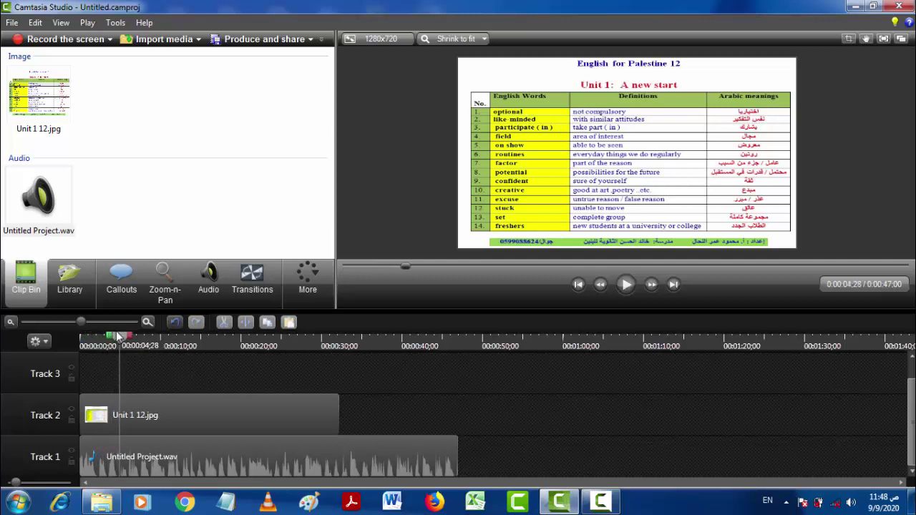
pyautogui.moveTo(120, 336); pyautogui.dragTo(95, 342)
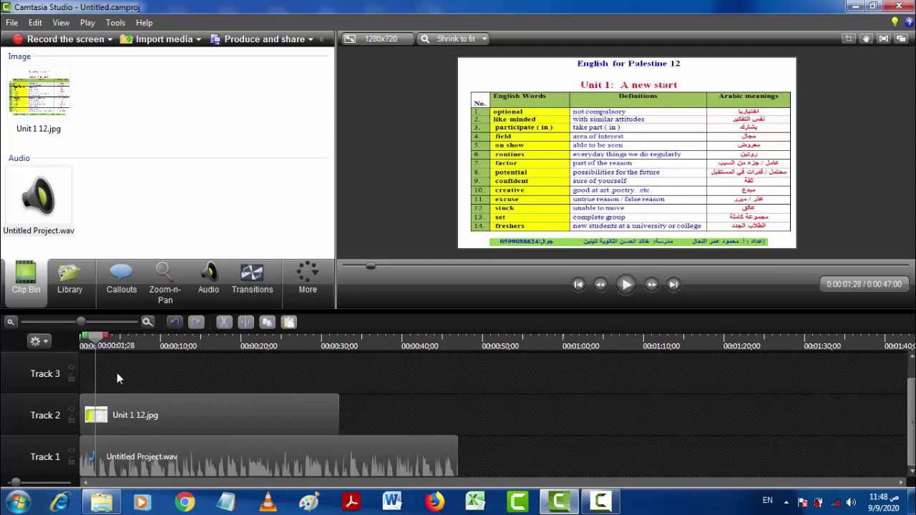
pyautogui.press('space')
pyautogui.press('space')
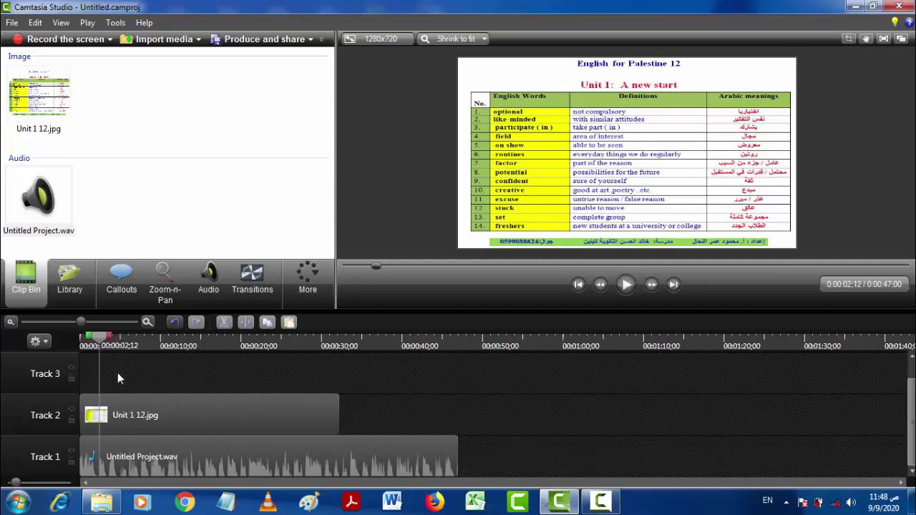
# Add a Highlighter callout and resize it over the 'Unit 1: A new start' title.
pyautogui.click(120, 293)
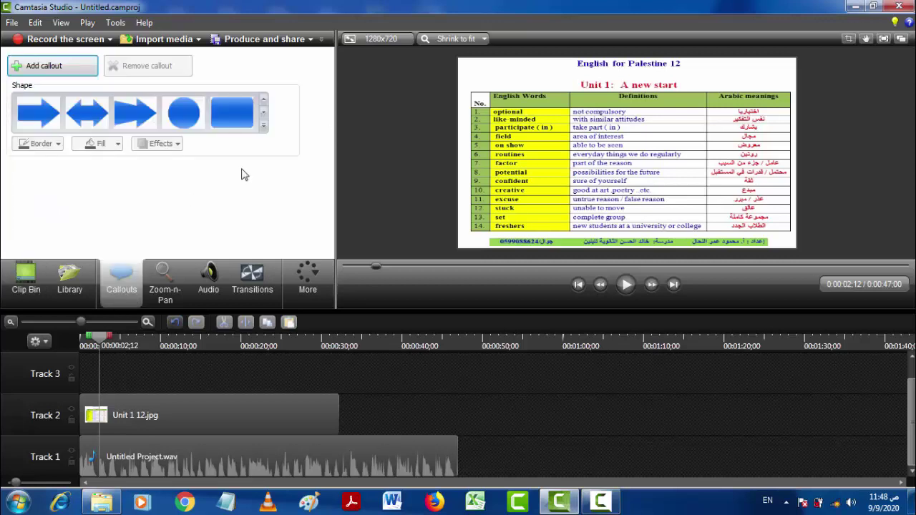
pyautogui.click(263, 127)
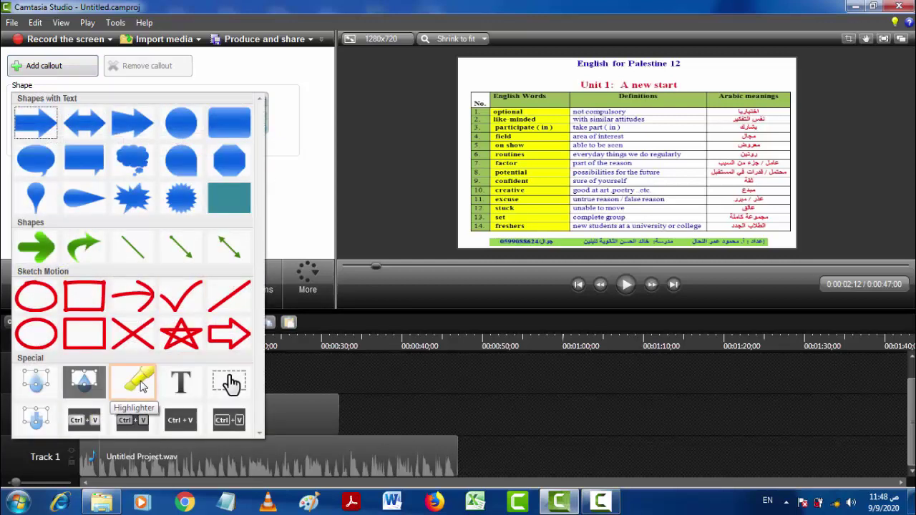
pyautogui.click(141, 386)
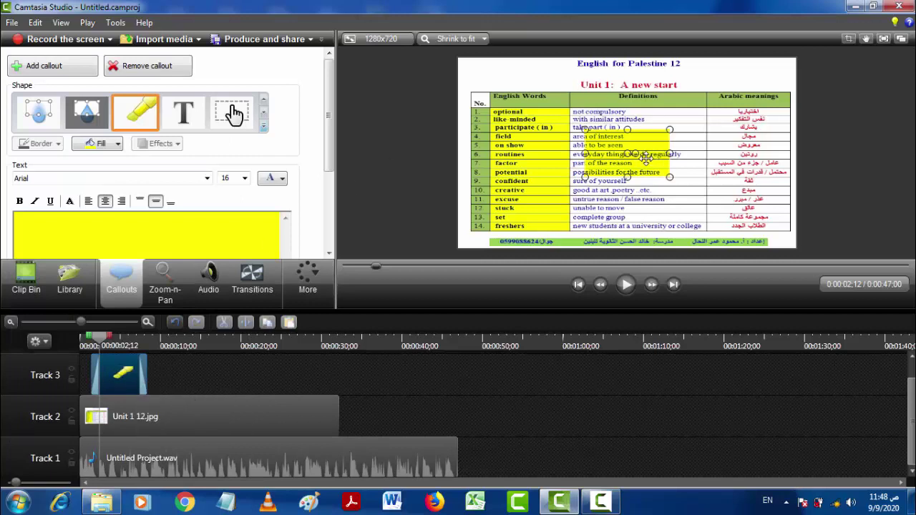
pyautogui.moveTo(646, 157); pyautogui.dragTo(624, 105)
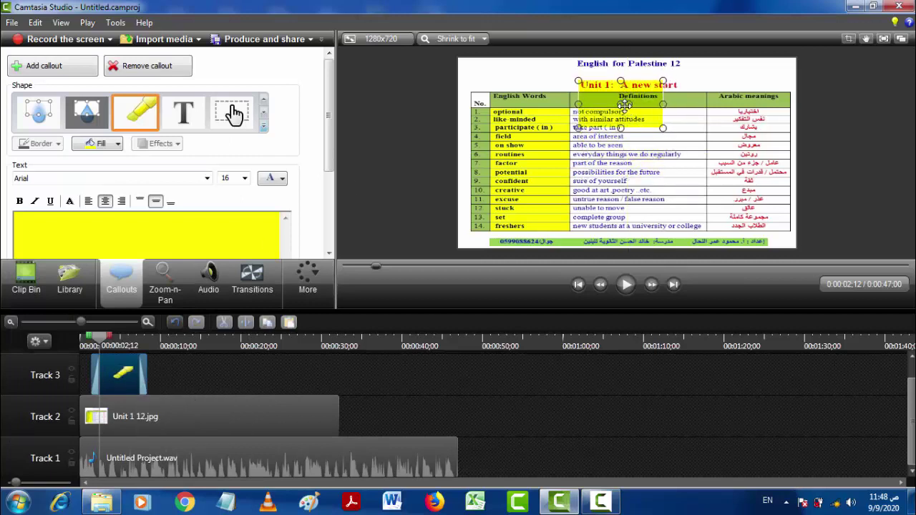
pyautogui.moveTo(620, 129)
pyautogui.mouseDown()
pyautogui.moveTo(621, 92)
pyautogui.moveTo(684, 84)
pyautogui.mouseUp()
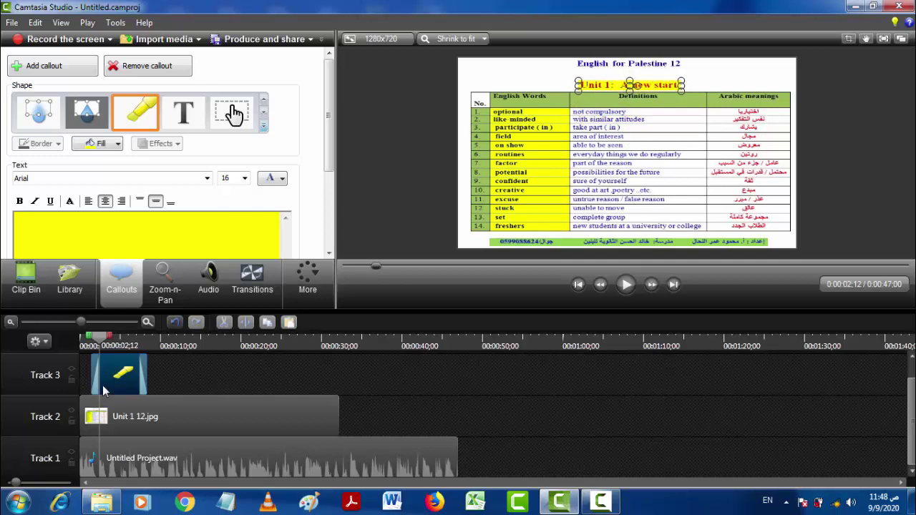
# Trim the Track 3 highlight so it starts around 0:00:02;12, then preview it.
pyautogui.moveTo(102, 388)
pyautogui.mouseDown()
pyautogui.moveTo(126, 385)
pyautogui.moveTo(113, 383)
pyautogui.mouseUp()
pyautogui.click(121, 389)
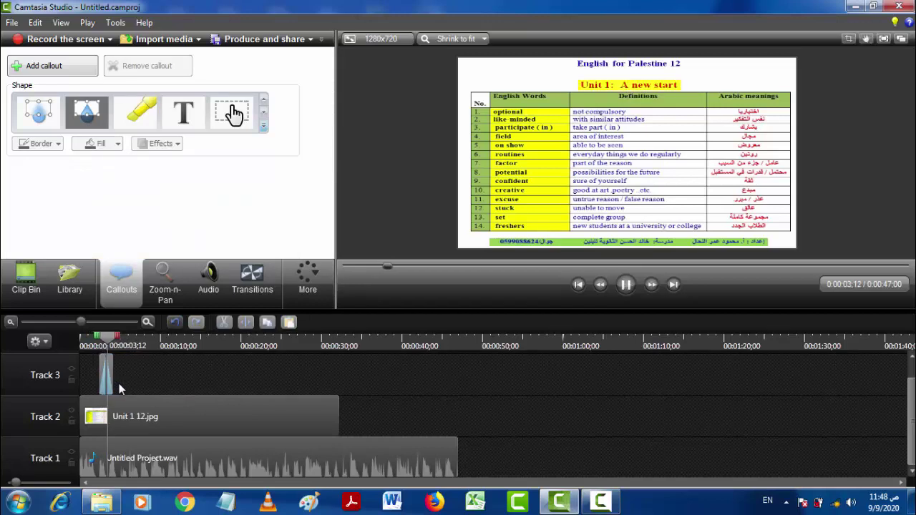
pyautogui.press('space')
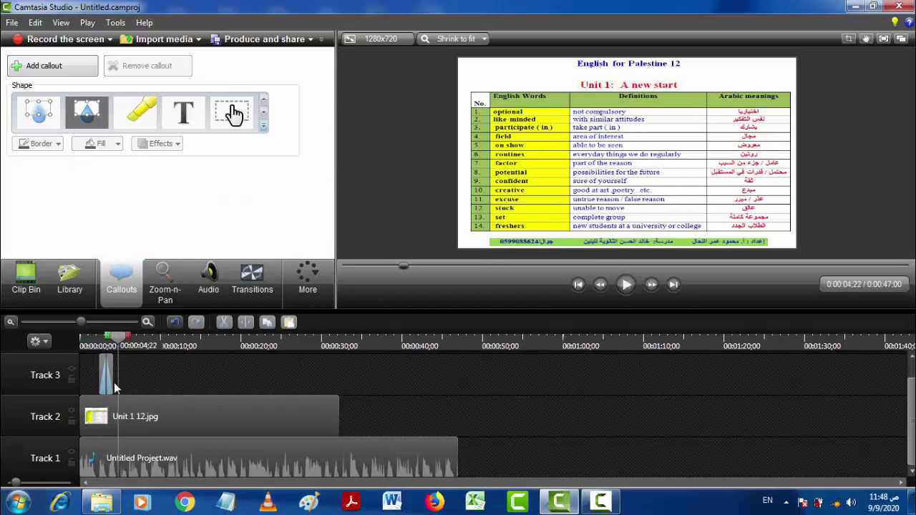
pyautogui.moveTo(109, 381); pyautogui.dragTo(122, 381)
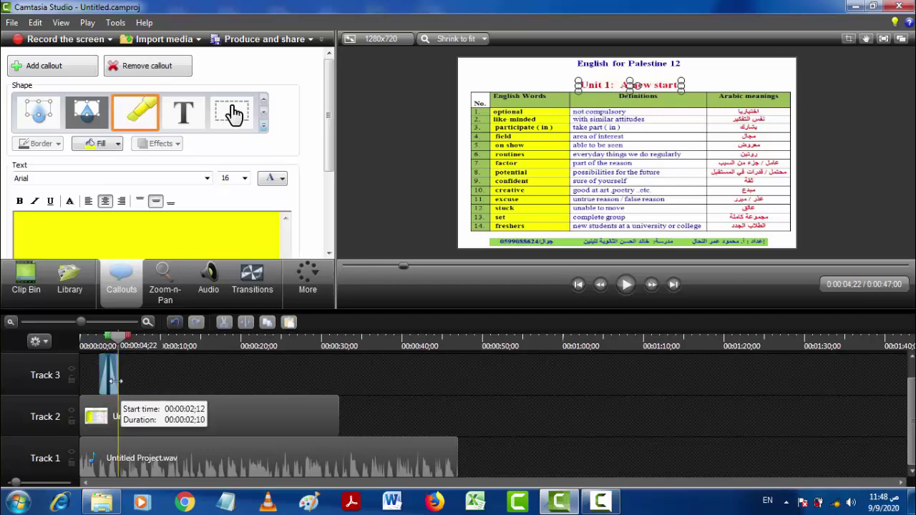
pyautogui.press('space')
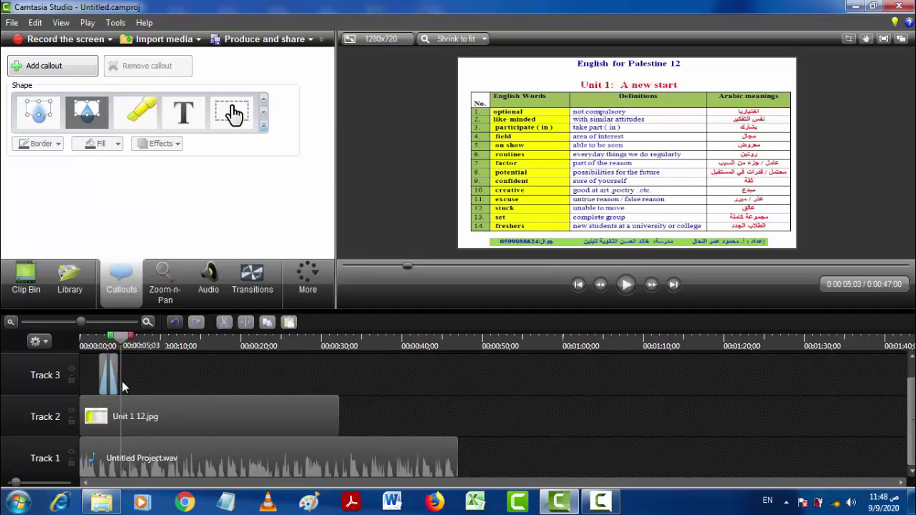
pyautogui.press('space')
pyautogui.press('space')
pyautogui.press('space')
pyautogui.moveTo(128, 342); pyautogui.dragTo(120, 347)
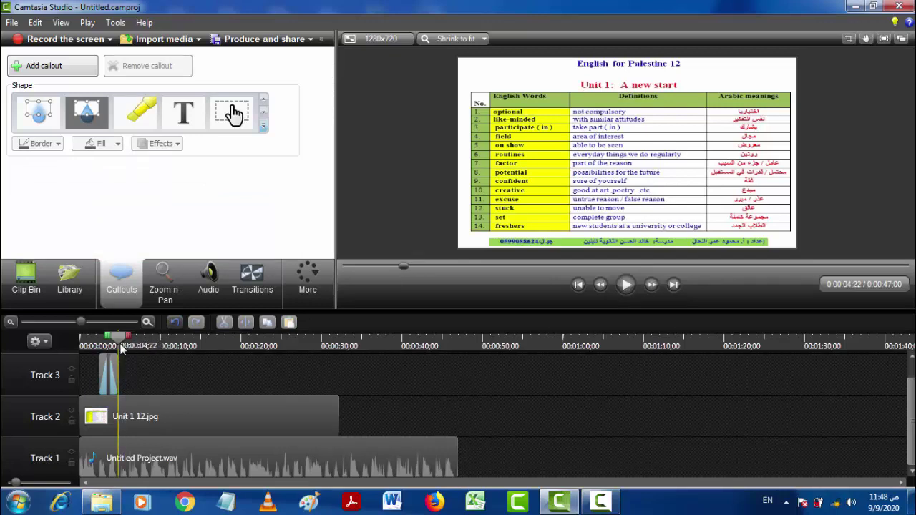
# At about five seconds, add a highlighter callout sized over 'optional' and 'like-minded'.
pyautogui.press('space')
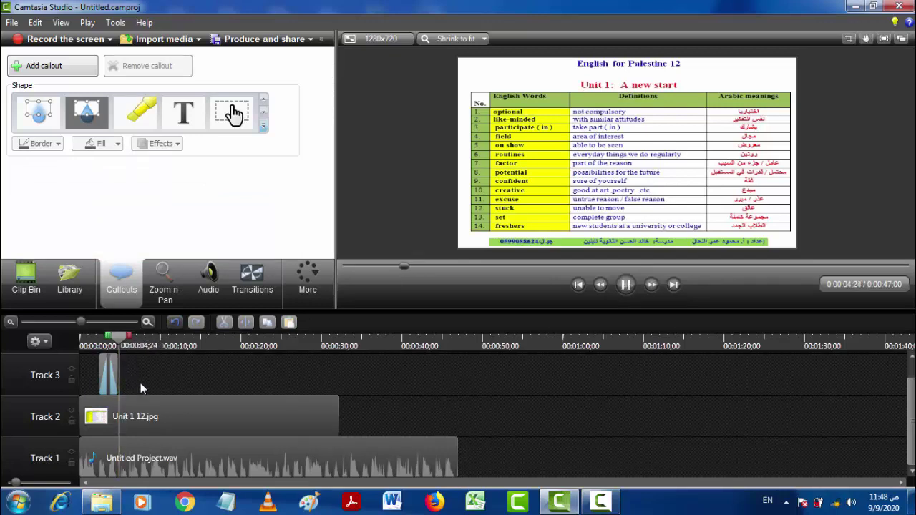
pyautogui.press('space')
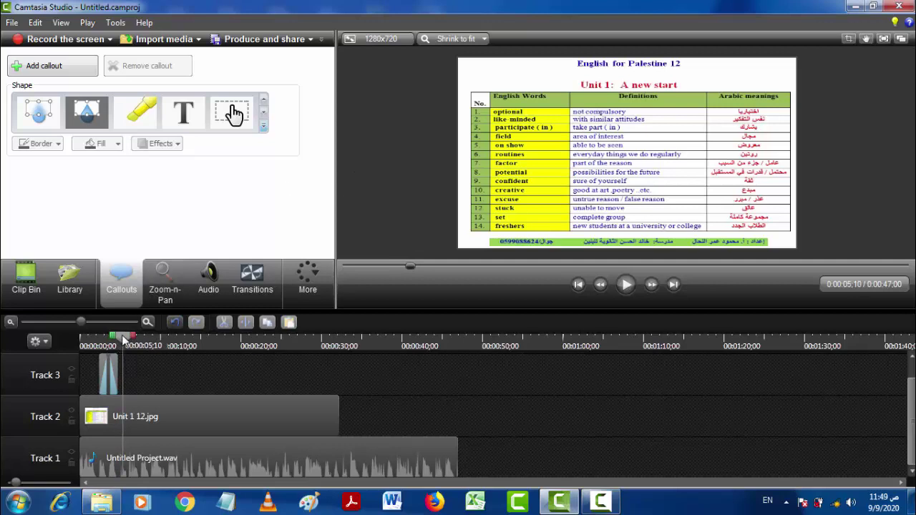
pyautogui.moveTo(123, 341); pyautogui.dragTo(118, 342)
pyautogui.press('space')
pyautogui.press('space')
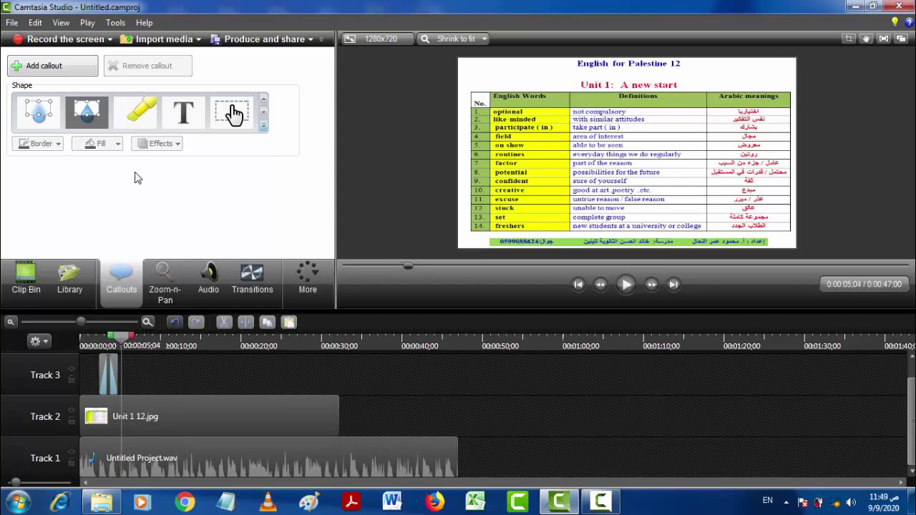
pyautogui.click(138, 109)
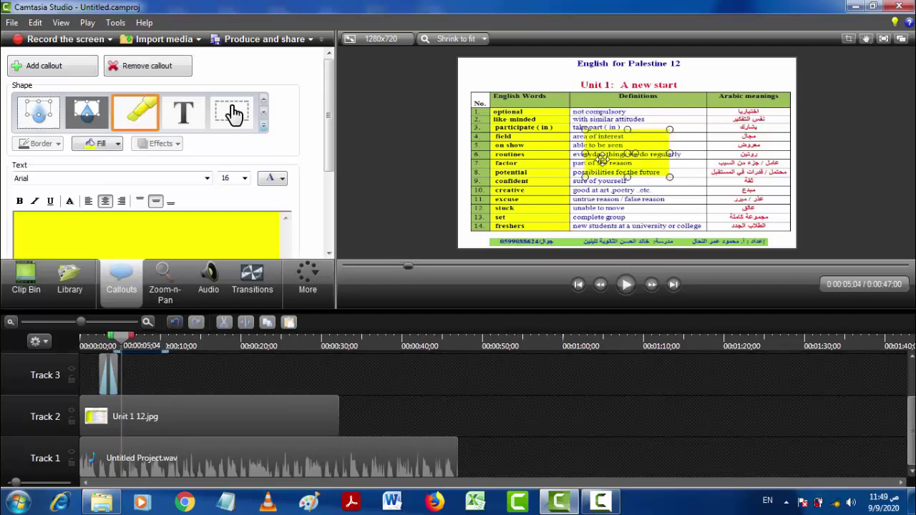
pyautogui.moveTo(603, 159); pyautogui.dragTo(517, 141)
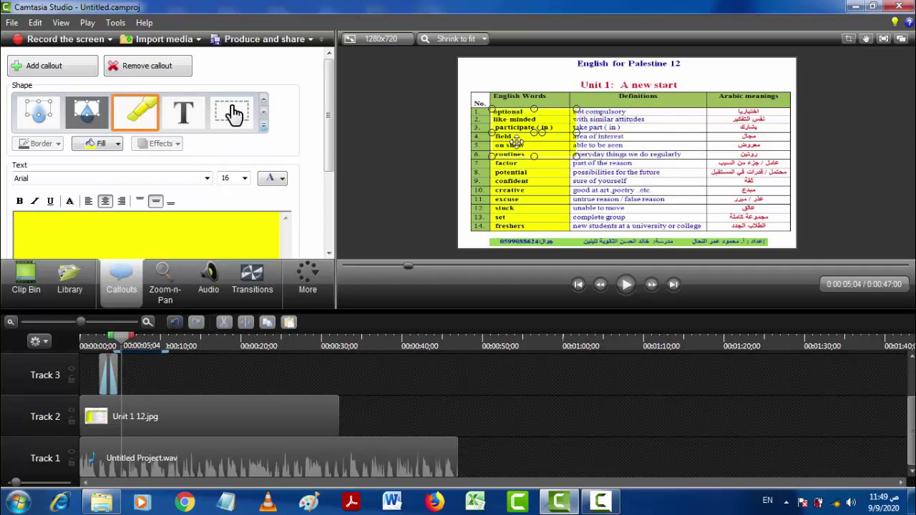
pyautogui.moveTo(533, 156)
pyautogui.mouseDown()
pyautogui.moveTo(534, 112)
pyautogui.moveTo(565, 113)
pyautogui.mouseUp()
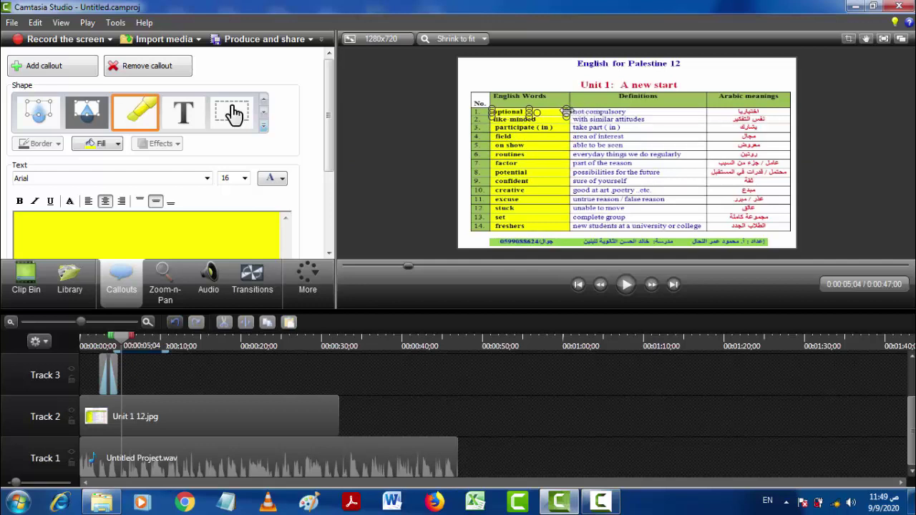
# Set the new highlight's fill colour to green.
pyautogui.click(97, 143)
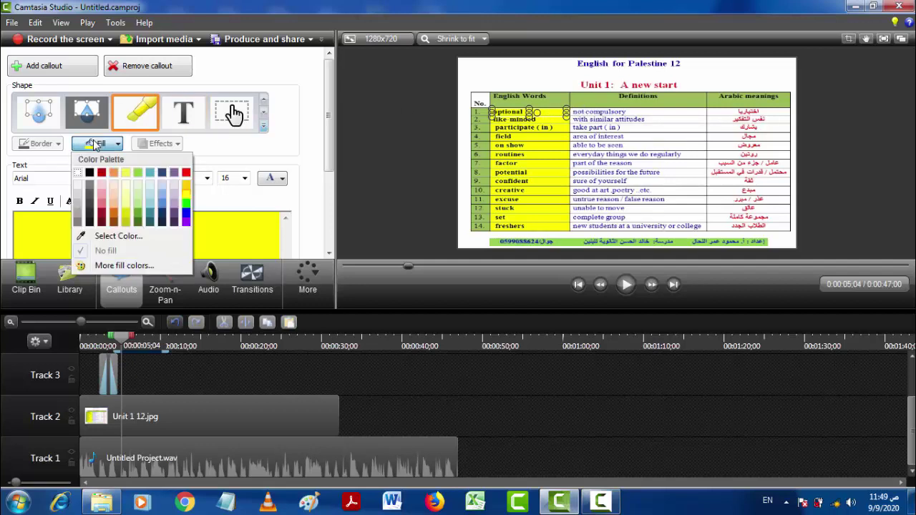
pyautogui.click(137, 215)
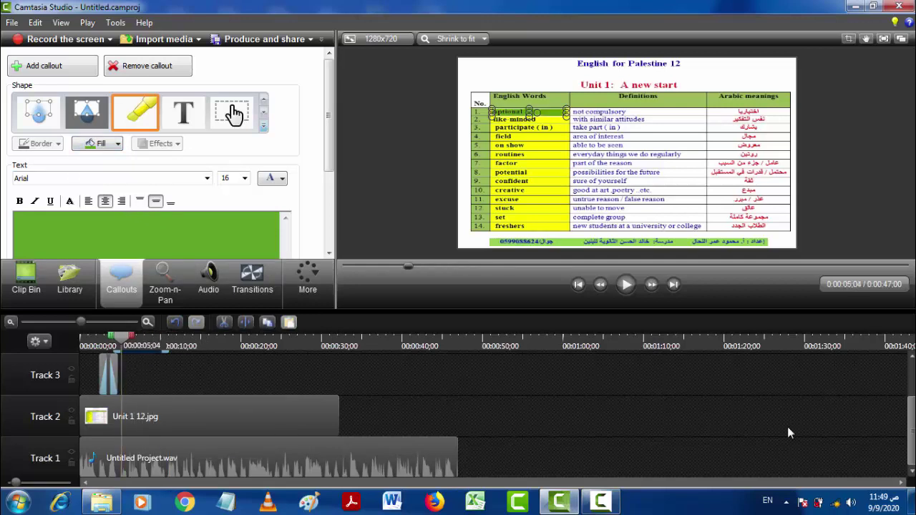
pyautogui.scroll(2, 911, 438)
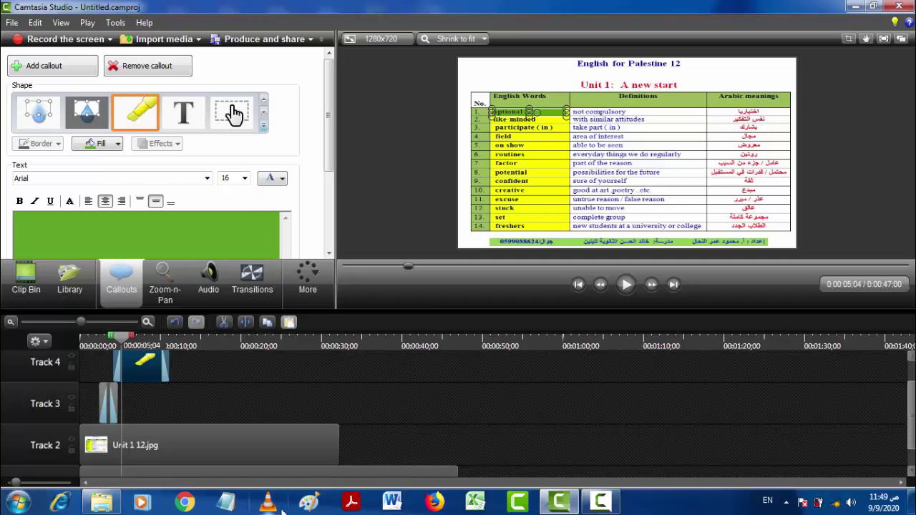
# Move the green highlight from Track 4 to Track 3, shorten it to end near 0:06, and preview.
pyautogui.click(111, 345)
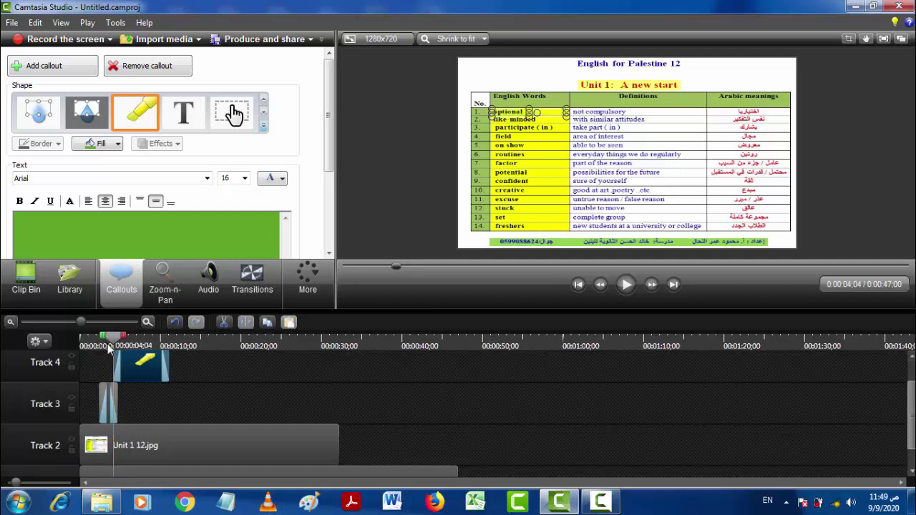
pyautogui.moveTo(136, 370); pyautogui.dragTo(132, 406)
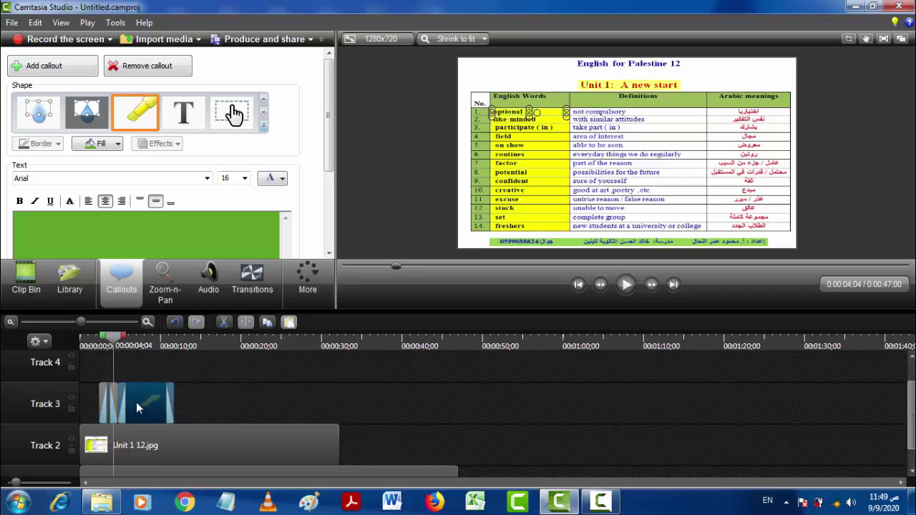
pyautogui.press('space')
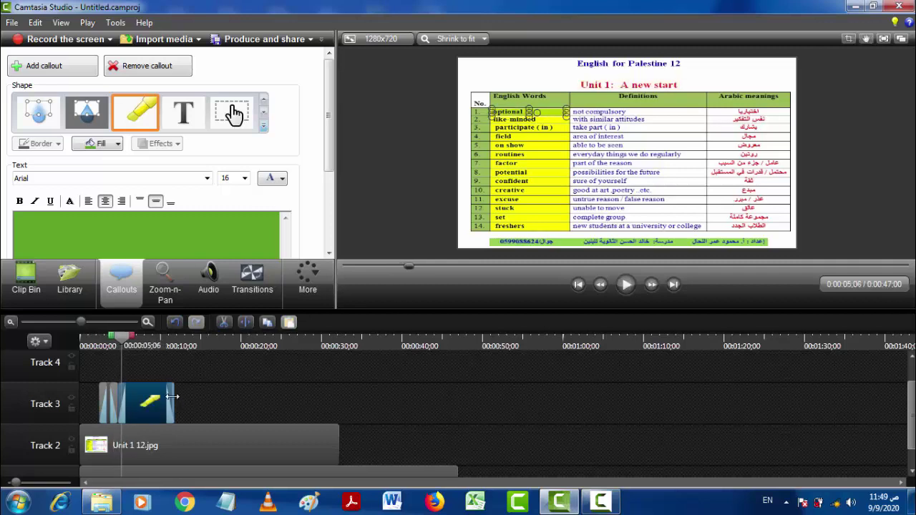
pyautogui.moveTo(172, 397); pyautogui.dragTo(130, 401)
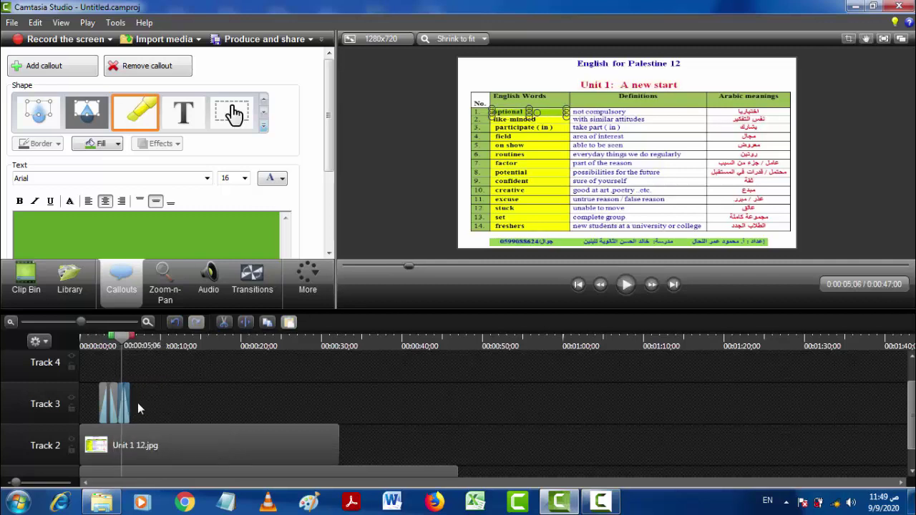
pyautogui.click(137, 403)
pyautogui.press('space')
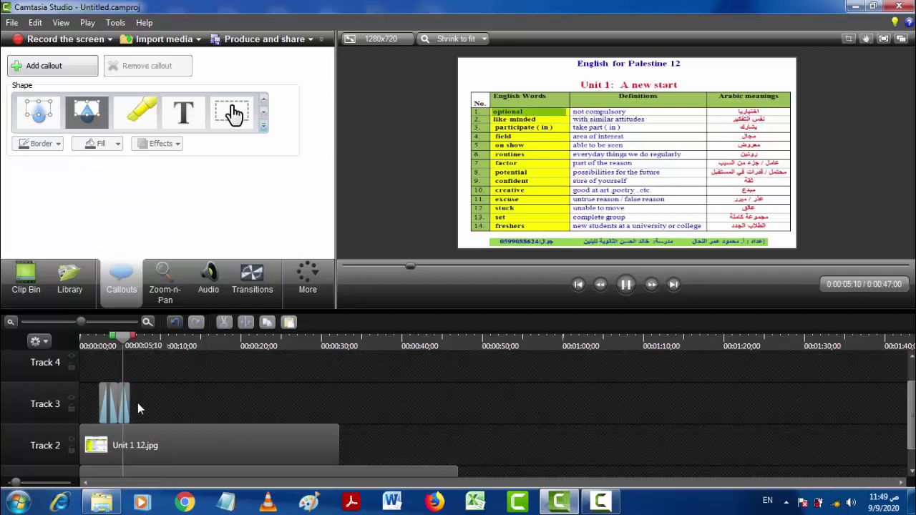
pyautogui.press('space')
pyautogui.click(133, 344)
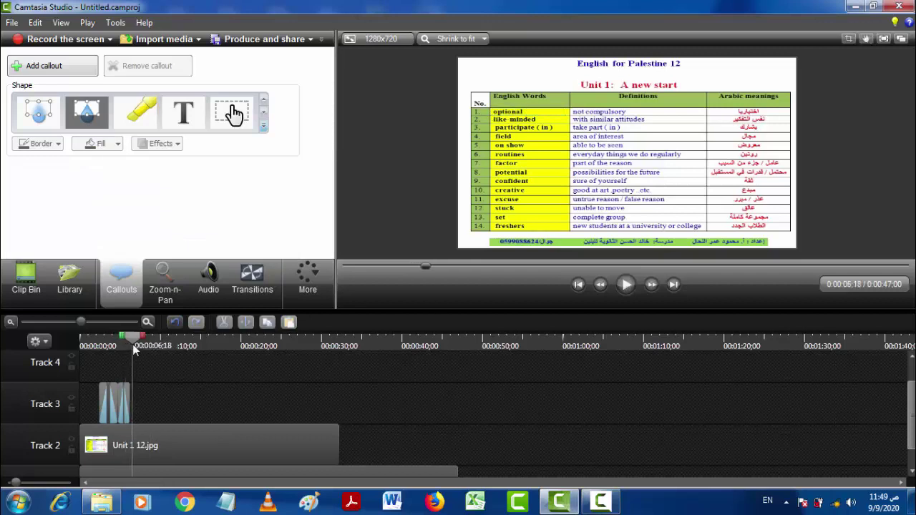
pyautogui.click(125, 415)
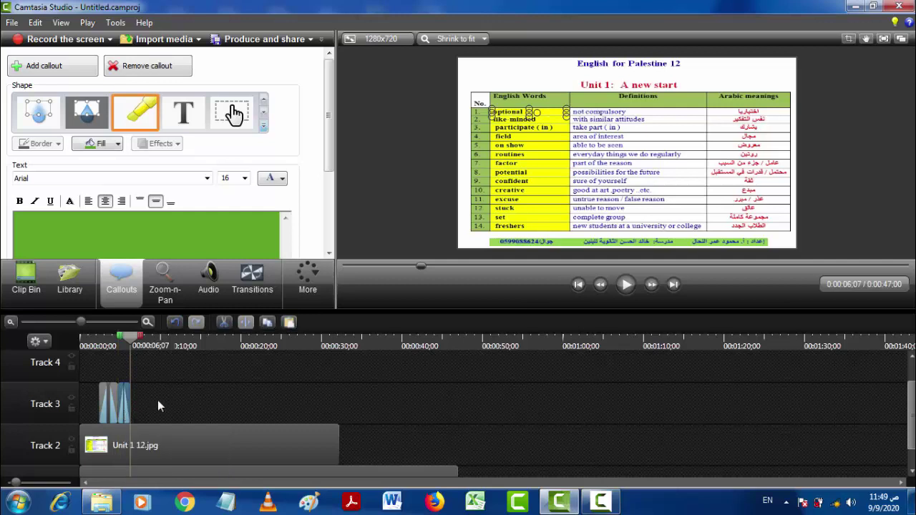
# Paste a highlight copy onto Track 3 and move it over 'not compulsory'.
pyautogui.hotkey('ctrl', 'v')
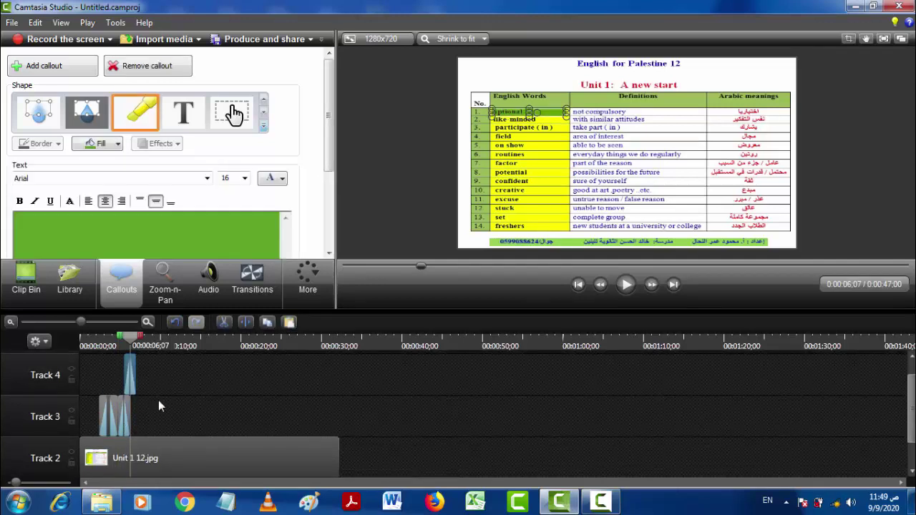
pyautogui.moveTo(130, 376); pyautogui.dragTo(119, 413)
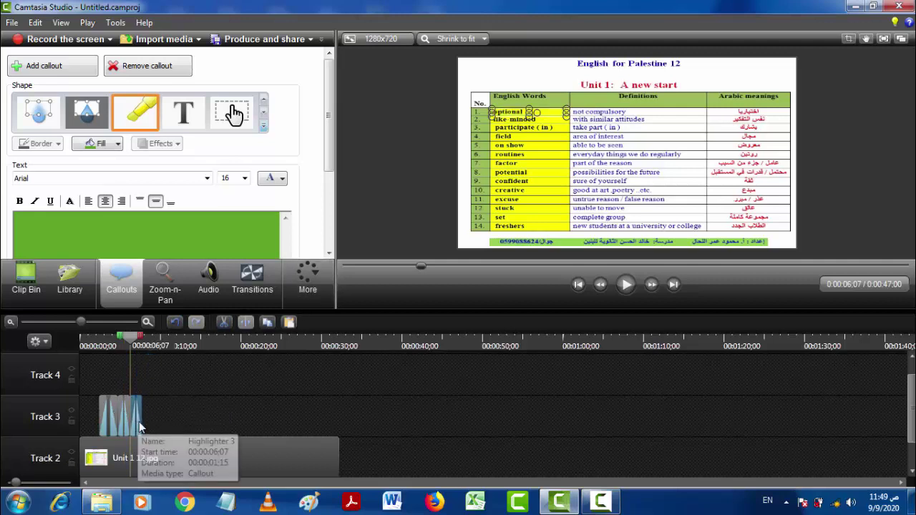
pyautogui.click(138, 423)
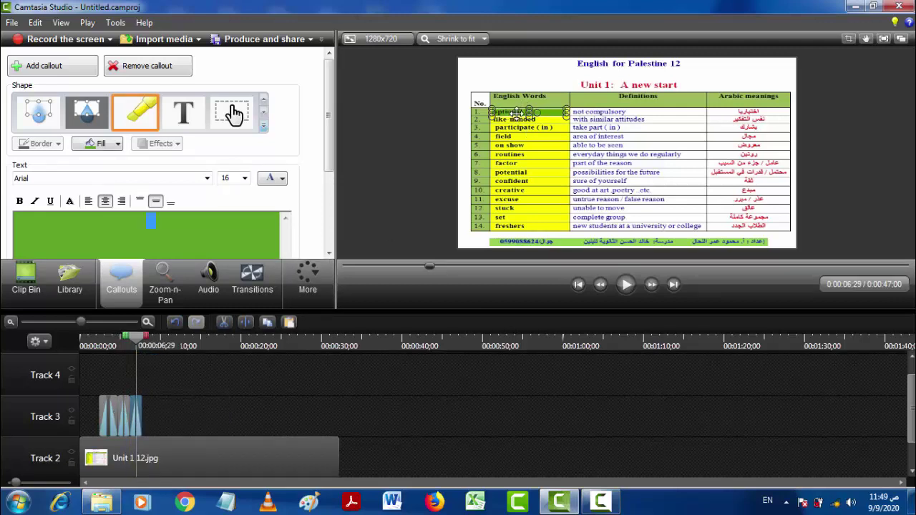
pyautogui.moveTo(516, 112); pyautogui.dragTo(596, 112)
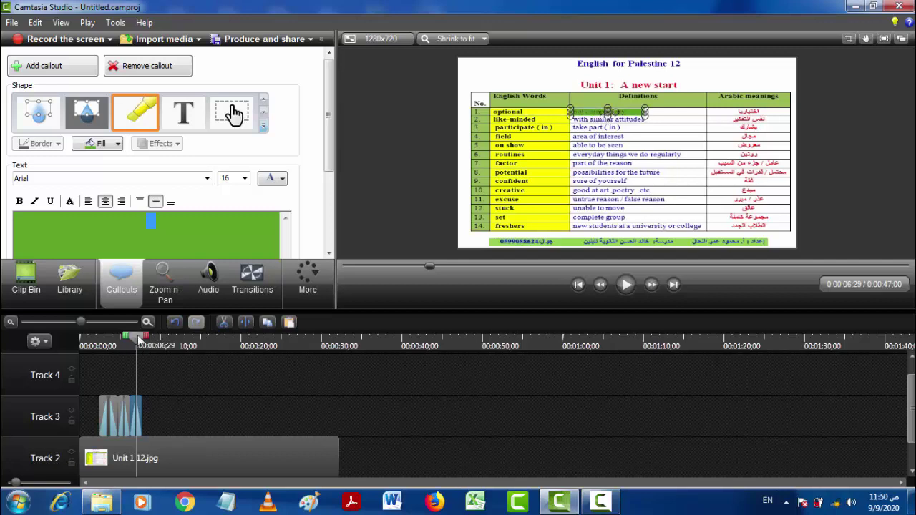
# Paste another highlight copy at 0:07;22 and place it on Track 3 after the others.
pyautogui.moveTo(140, 341); pyautogui.dragTo(122, 360)
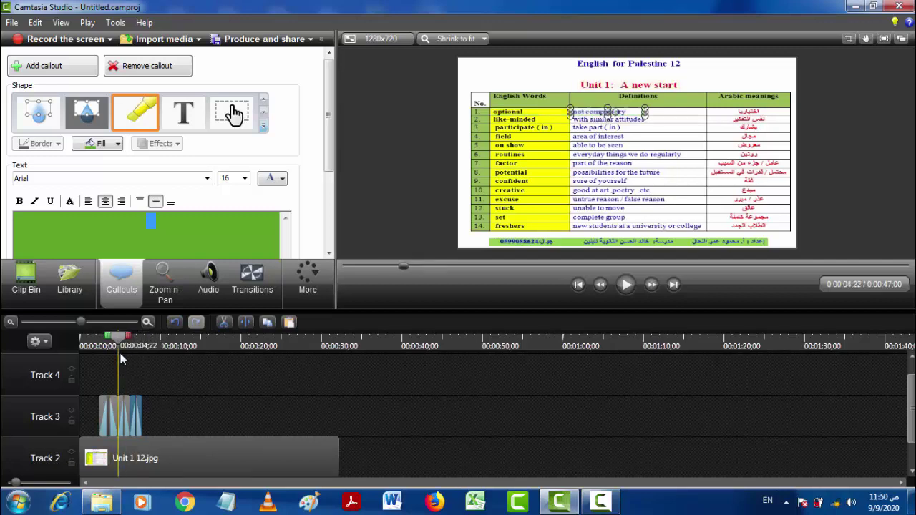
pyautogui.click(123, 417)
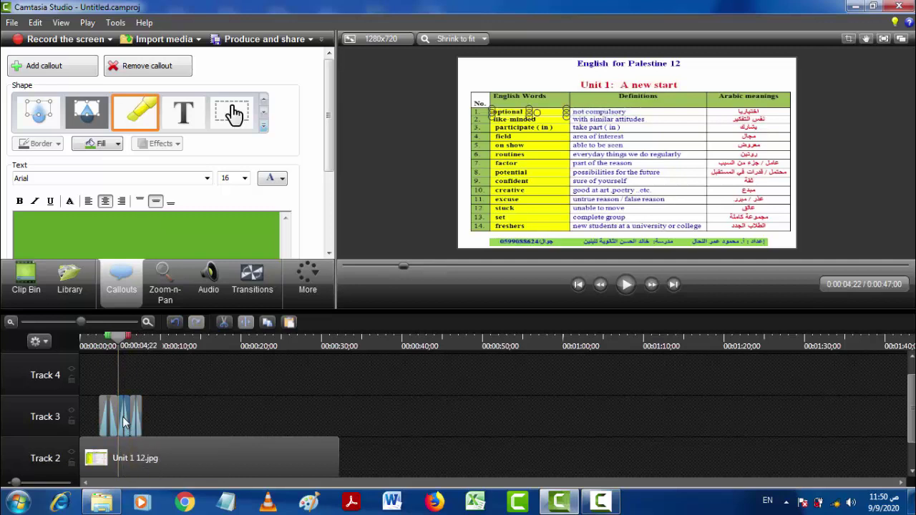
pyautogui.click(146, 413)
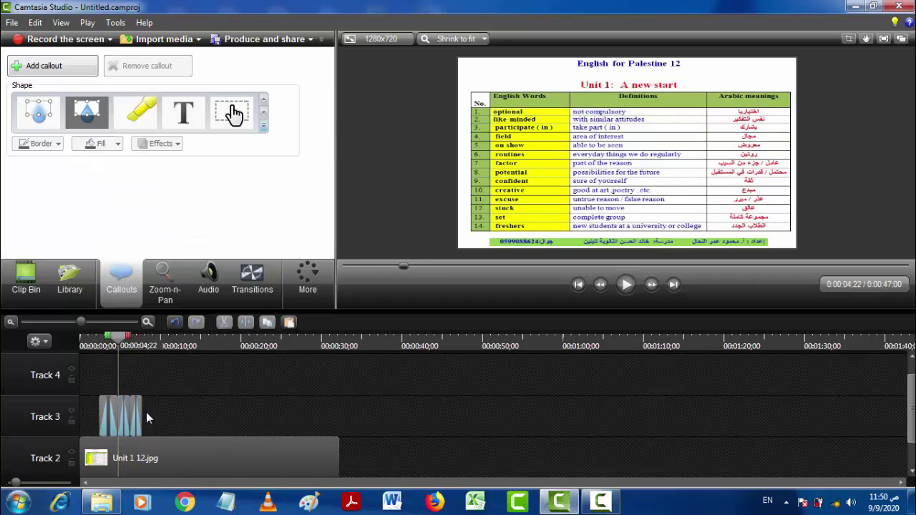
pyautogui.moveTo(118, 338); pyautogui.dragTo(146, 346)
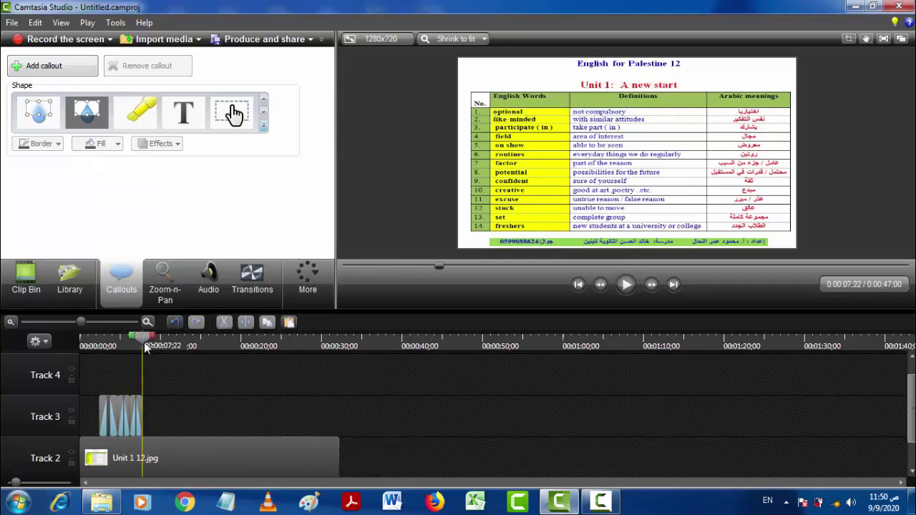
pyautogui.hotkey('ctrl', 'v')
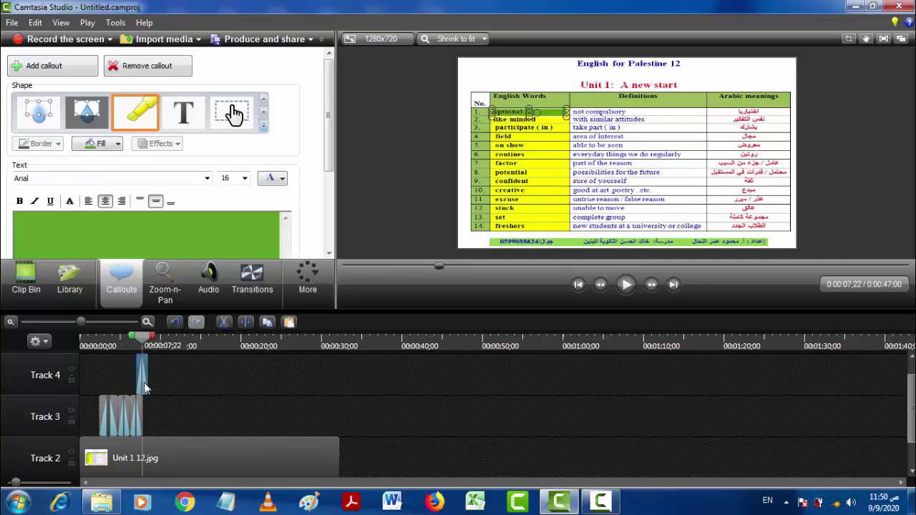
pyautogui.moveTo(144, 387); pyautogui.dragTo(140, 429)
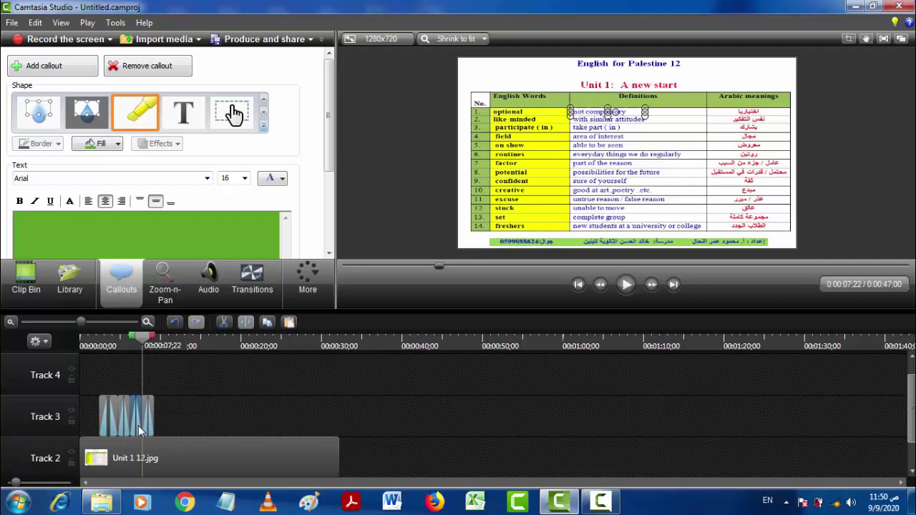
pyautogui.click(169, 426)
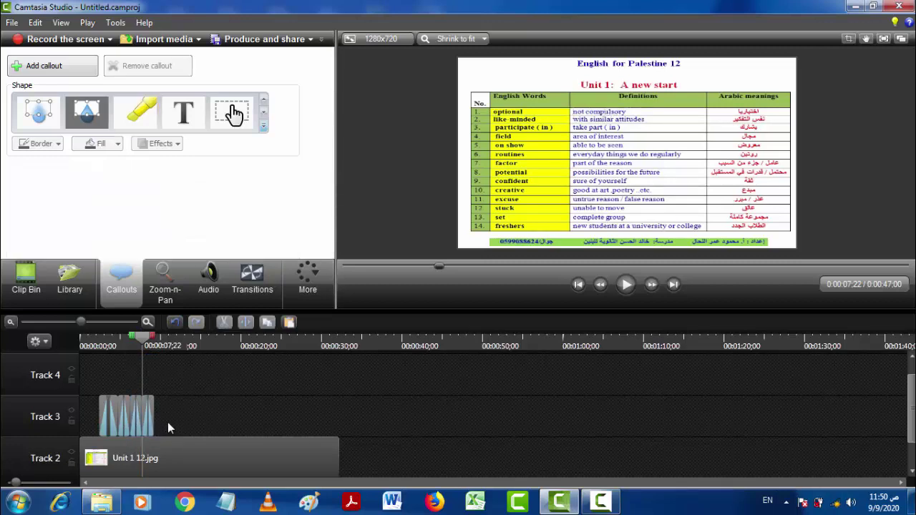
pyautogui.click(155, 345)
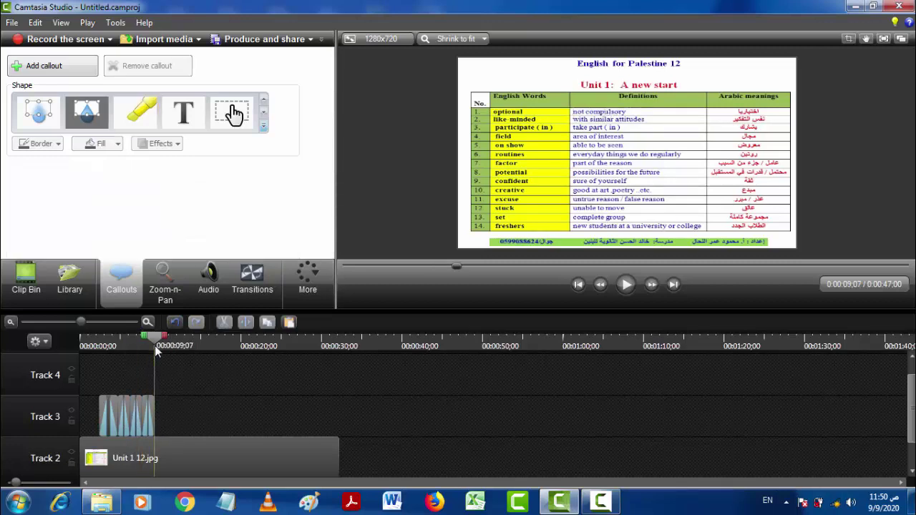
# Split the Track 1 narration at 0:04;22 and 0:07;11 and push the last part later.
pyautogui.click(150, 412)
pyautogui.scroll(-2, 164, 407)
pyautogui.click(118, 423)
pyautogui.click(117, 456)
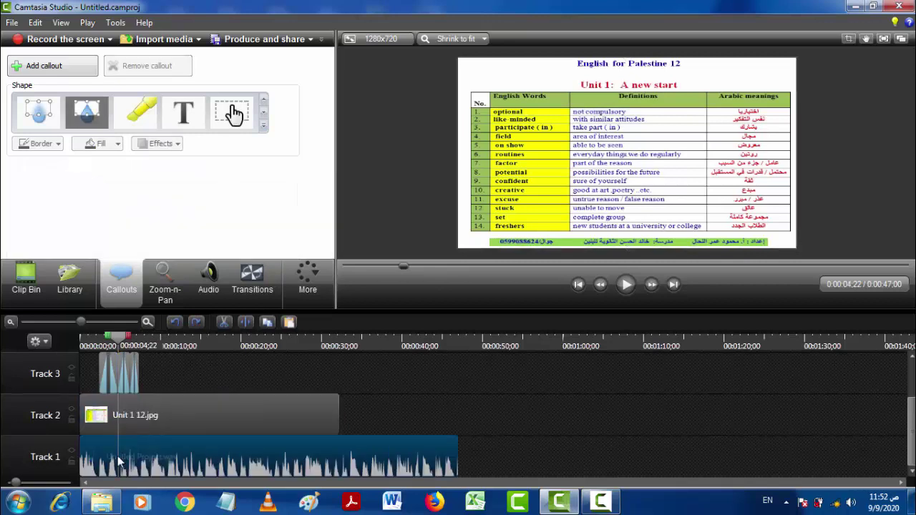
pyautogui.click(246, 324)
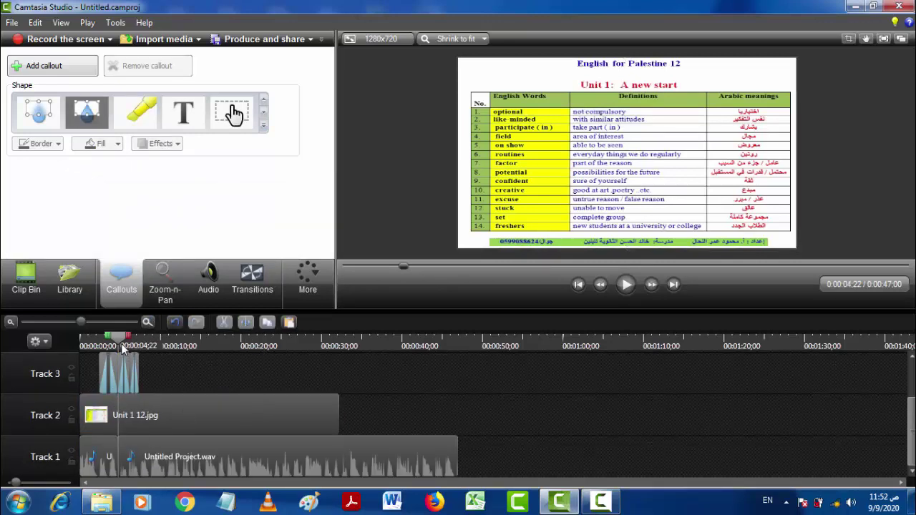
pyautogui.moveTo(121, 346); pyautogui.dragTo(139, 346)
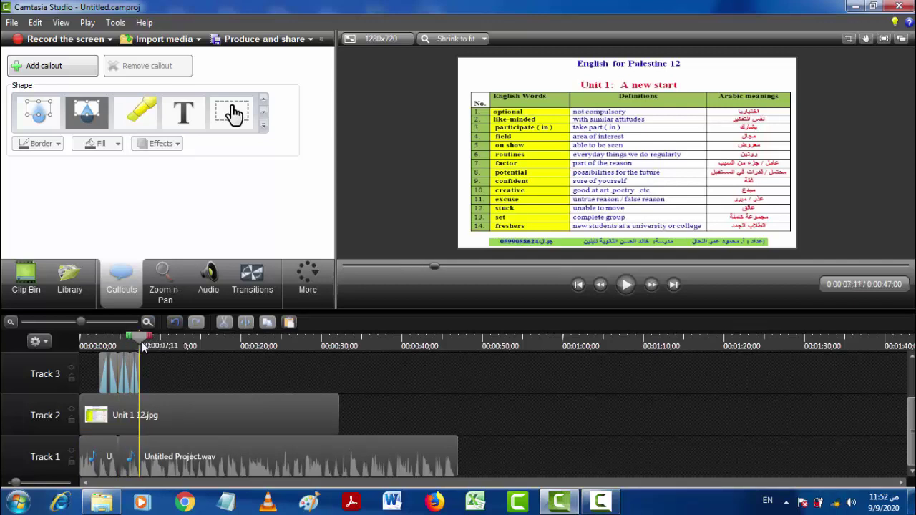
pyautogui.click(140, 461)
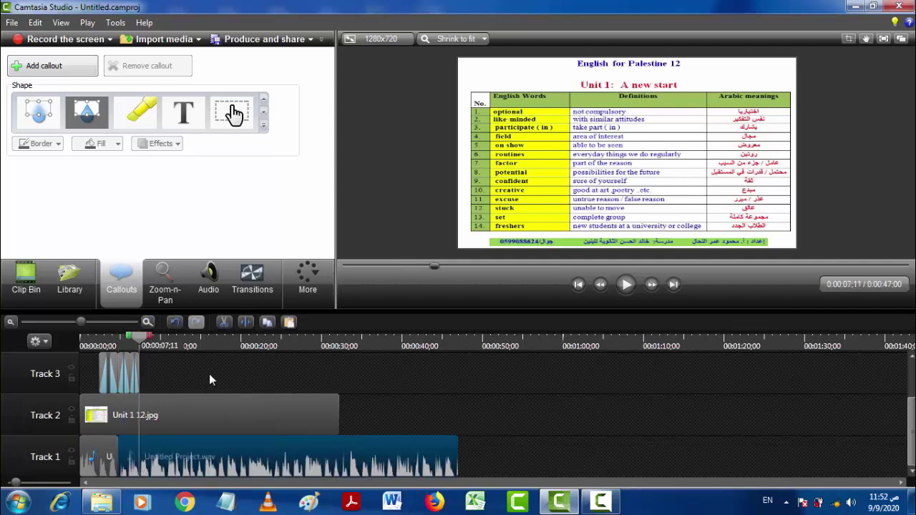
pyautogui.click(247, 323)
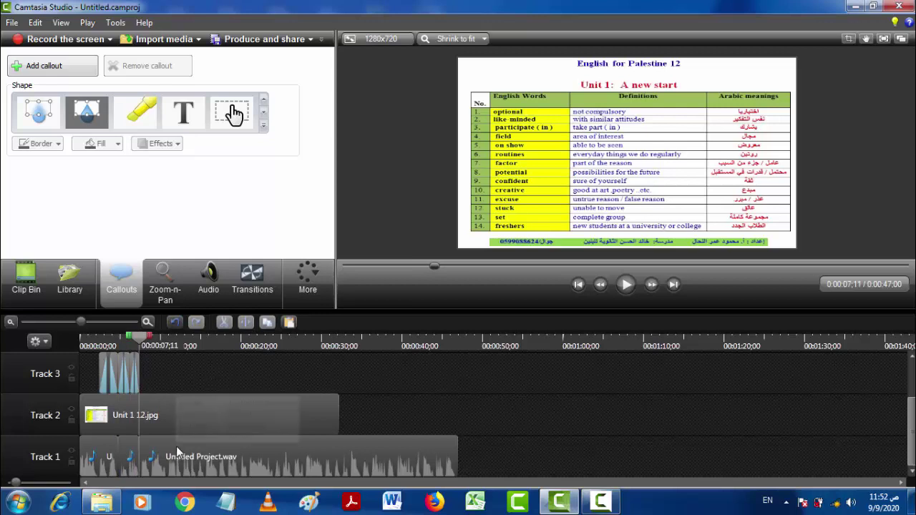
pyautogui.moveTo(176, 446); pyautogui.dragTo(244, 447)
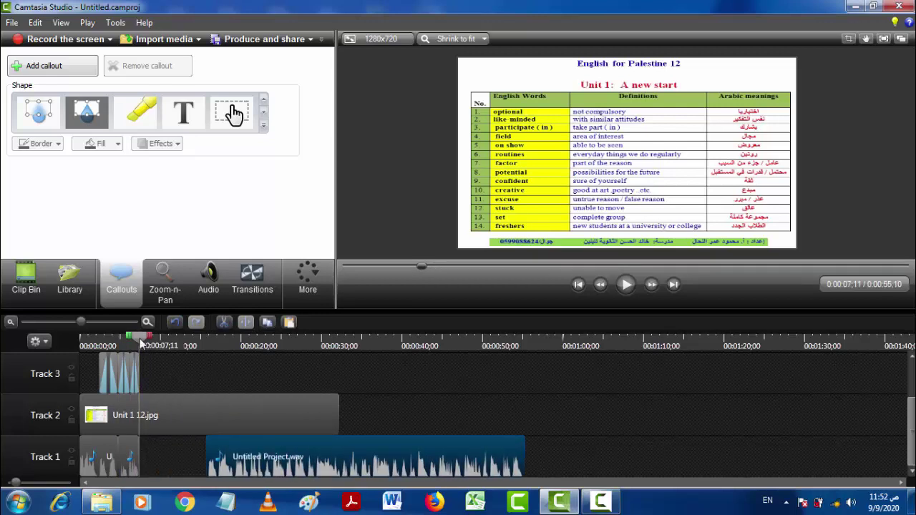
# Keep the short narration piece on Track 1 and play back to check the audio timing.
pyautogui.moveTo(141, 344); pyautogui.dragTo(119, 347)
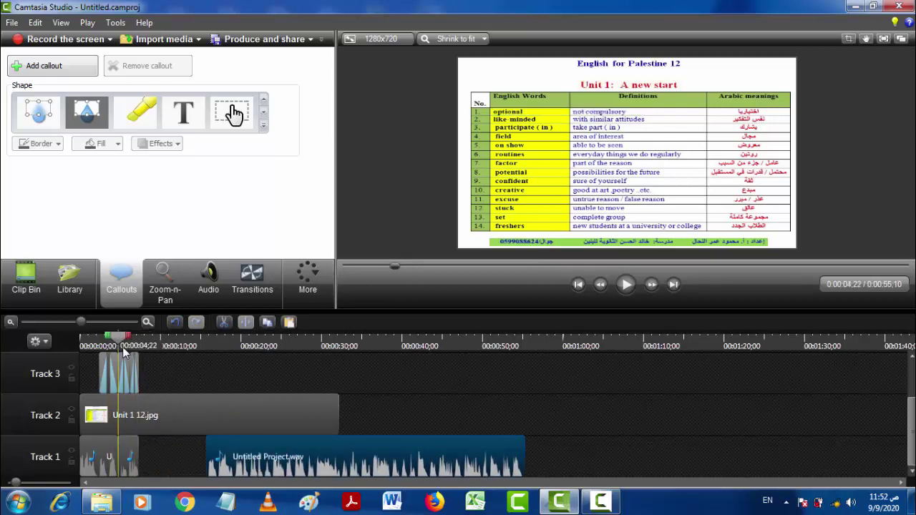
pyautogui.click(128, 458)
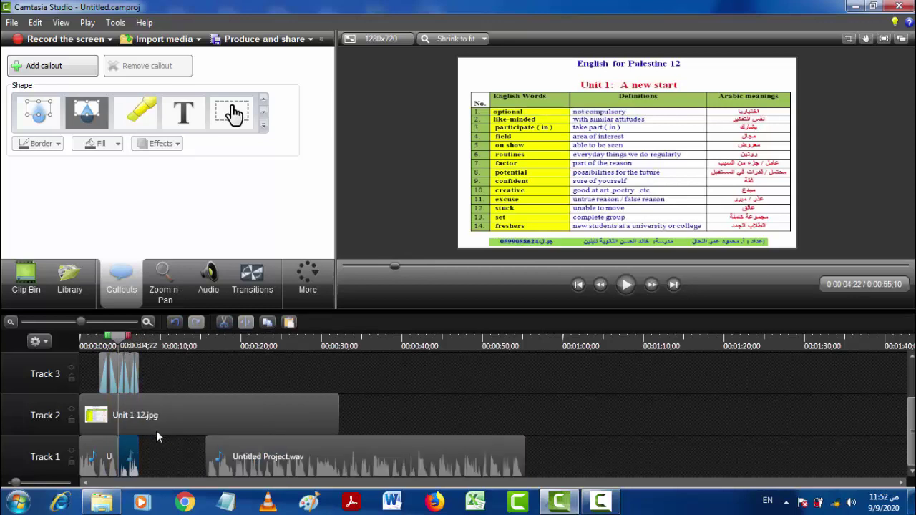
pyautogui.moveTo(128, 458); pyautogui.dragTo(170, 460)
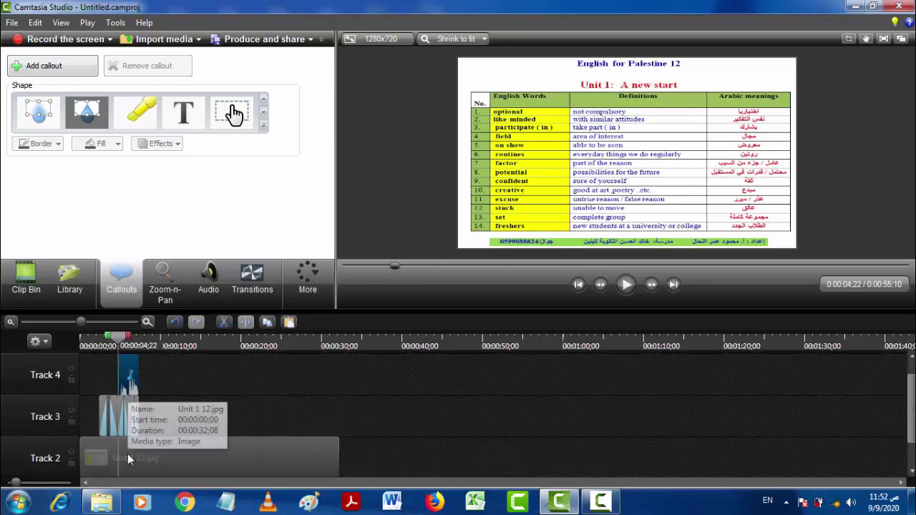
pyautogui.moveTo(166, 501); pyautogui.dragTo(162, 462)
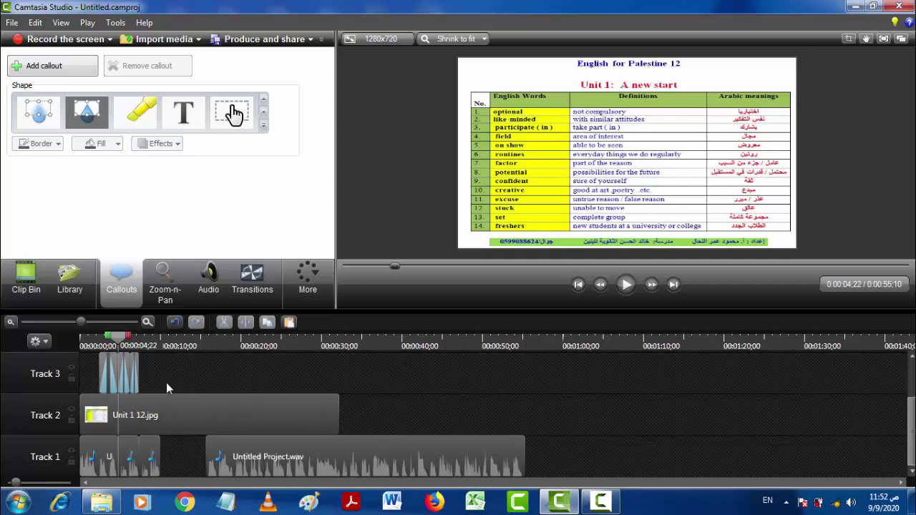
pyautogui.press('space')
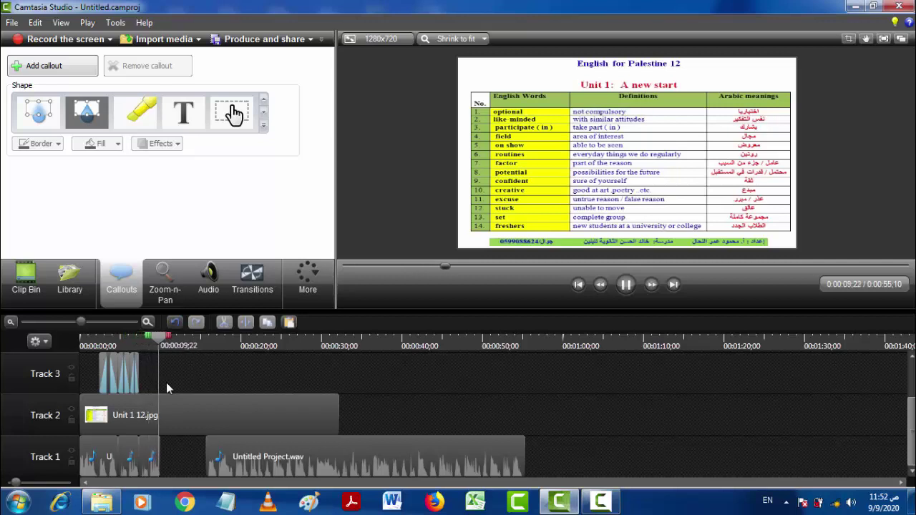
# Paste two highlight copies at 0:07;11 and place them on Track 3 after the others.
pyautogui.press('space')
pyautogui.click(159, 340)
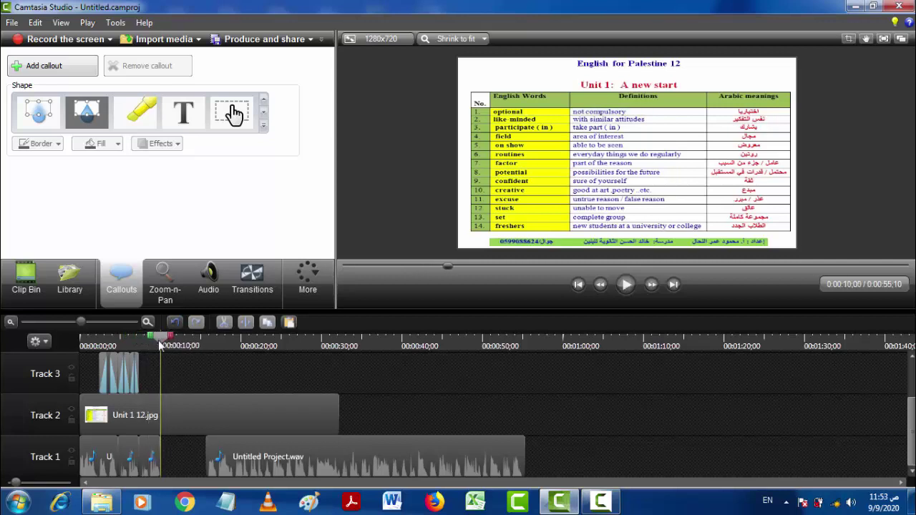
pyautogui.click(128, 378)
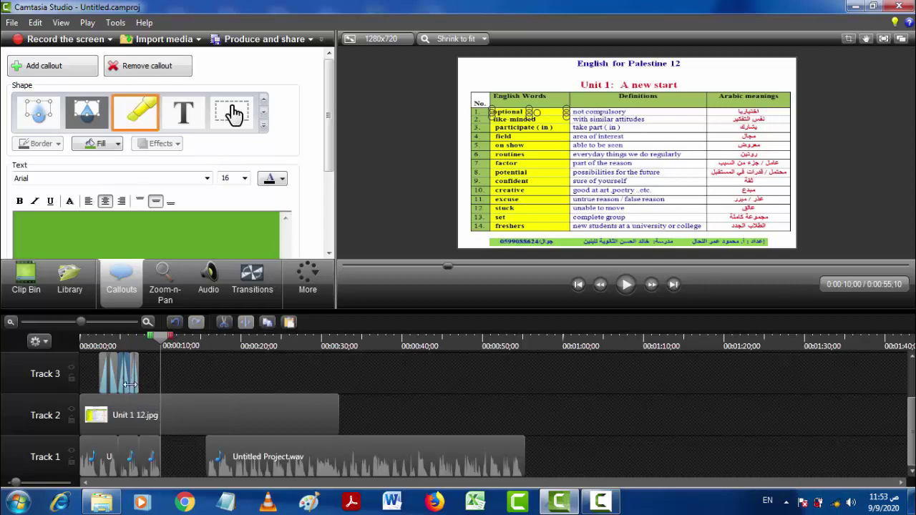
pyautogui.click(150, 374)
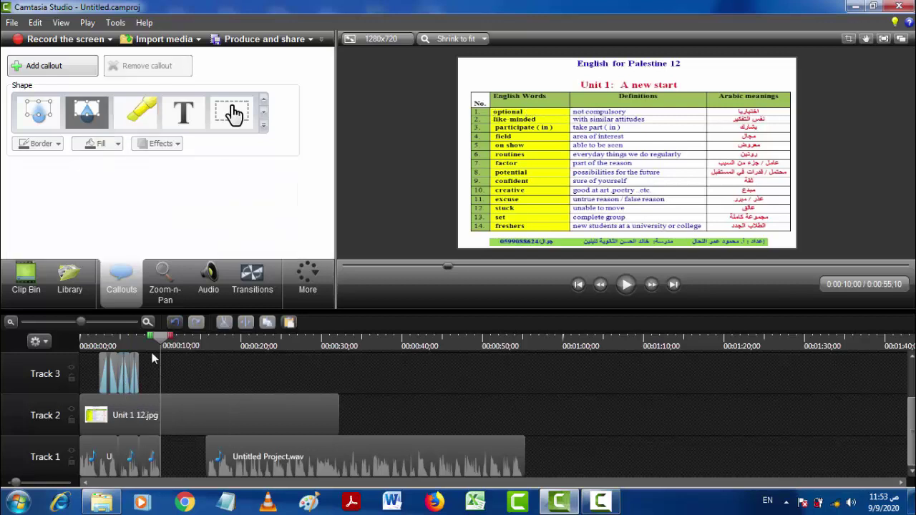
pyautogui.moveTo(160, 337); pyautogui.dragTo(137, 358)
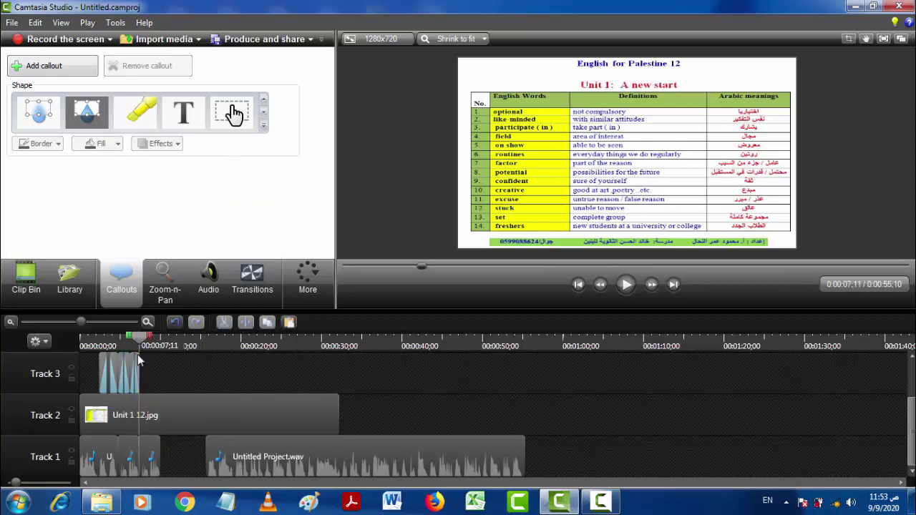
pyautogui.hotkey('ctrl', 'v')
pyautogui.moveTo(150, 392); pyautogui.dragTo(135, 428)
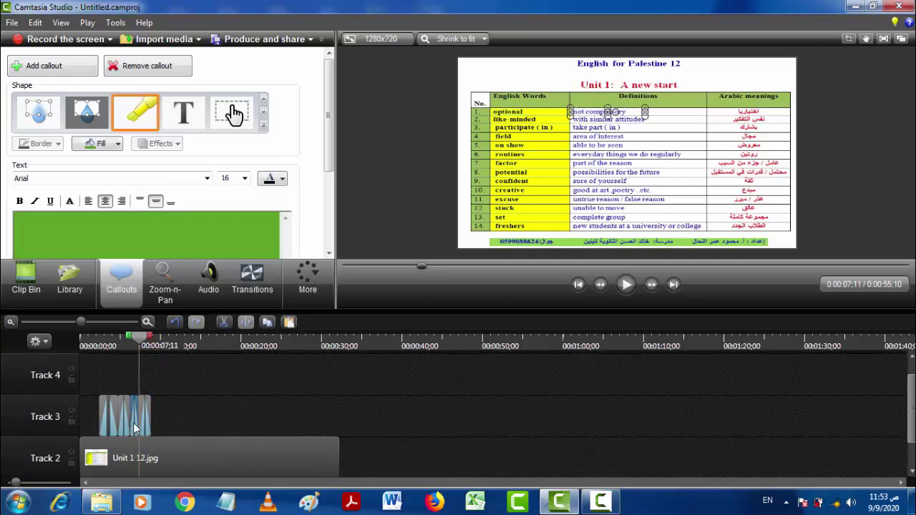
pyautogui.hotkey('ctrl', 'v')
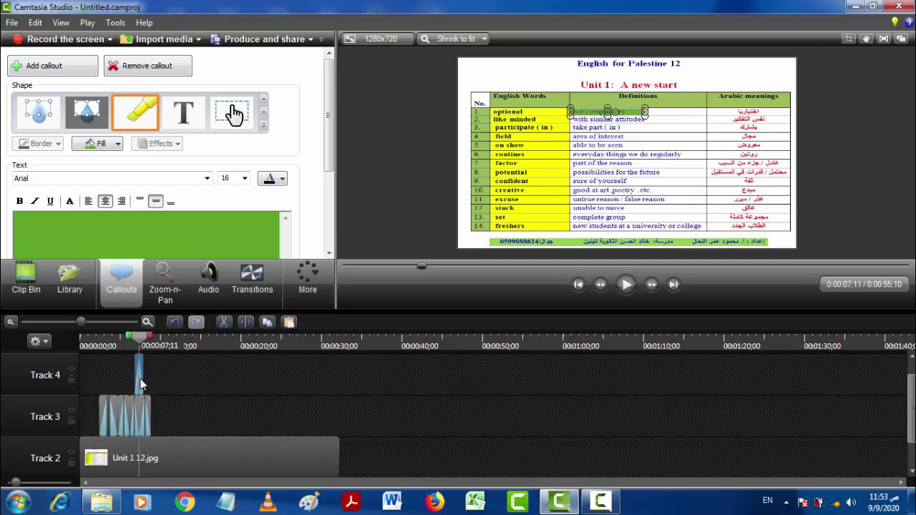
pyautogui.moveTo(140, 379); pyautogui.dragTo(162, 410)
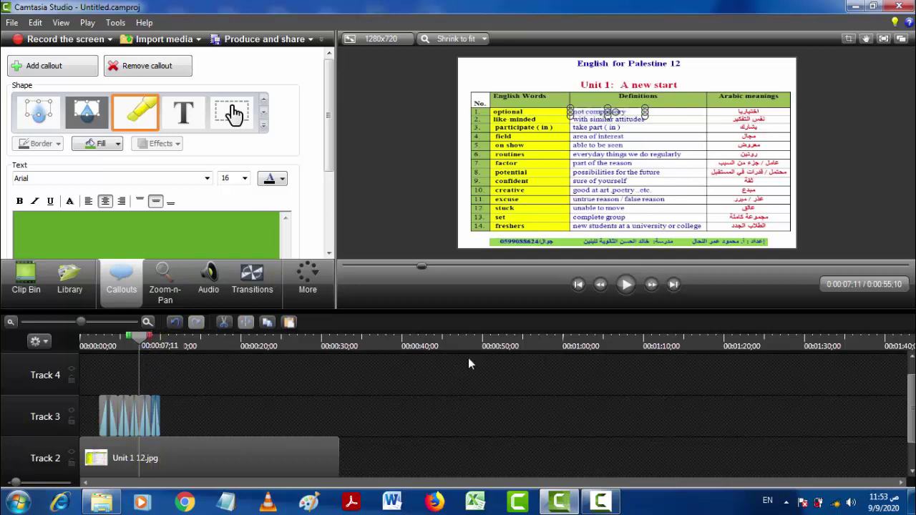
# Add a new highlighter callout at the 10-second mark.
pyautogui.scroll(-2, 914, 404)
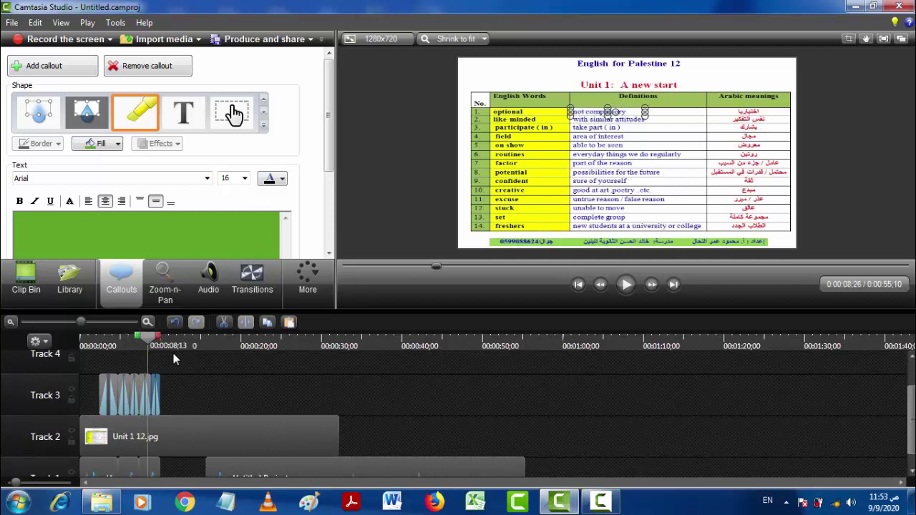
pyautogui.moveTo(144, 339); pyautogui.dragTo(169, 362)
pyautogui.click(168, 406)
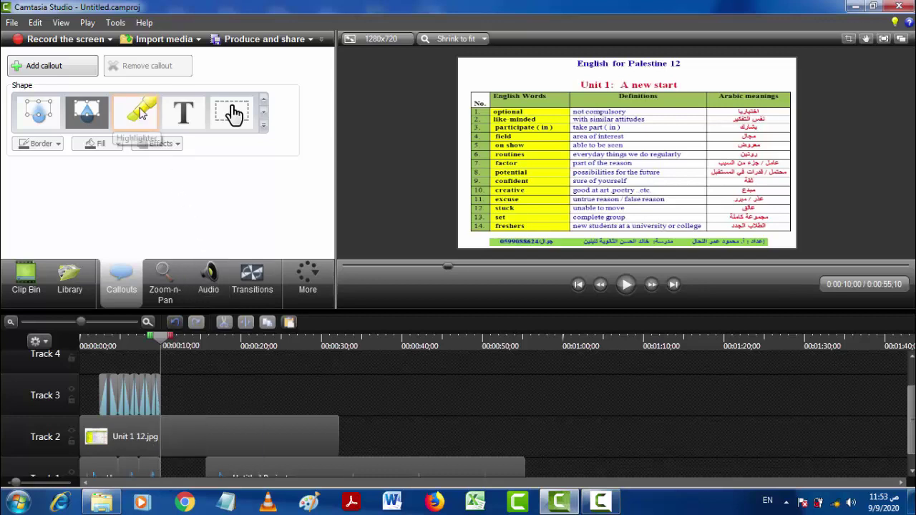
pyautogui.click(142, 113)
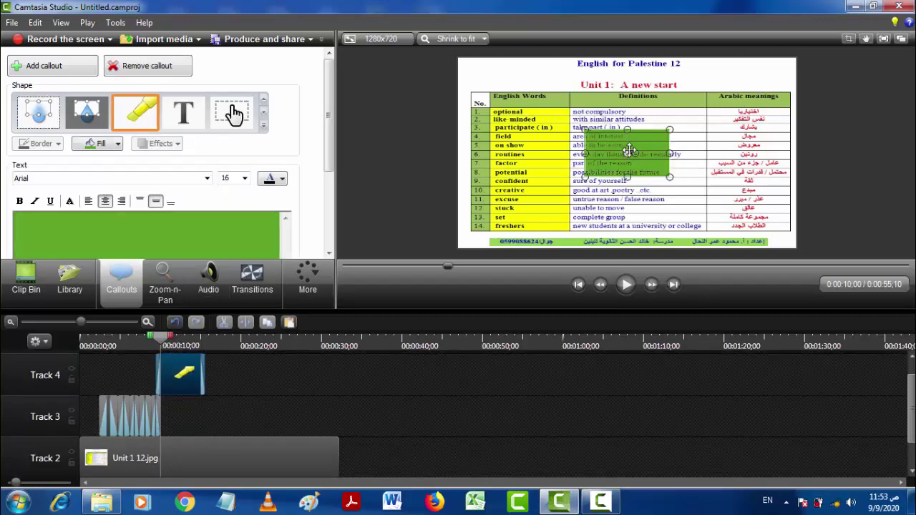
# Move the highlighter over the first Arabic meanings and shift its clip to Track 3, trimmed shorter.
pyautogui.moveTo(629, 151)
pyautogui.mouseDown()
pyautogui.moveTo(749, 136)
pyautogui.moveTo(747, 115)
pyautogui.moveTo(710, 112)
pyautogui.mouseUp()
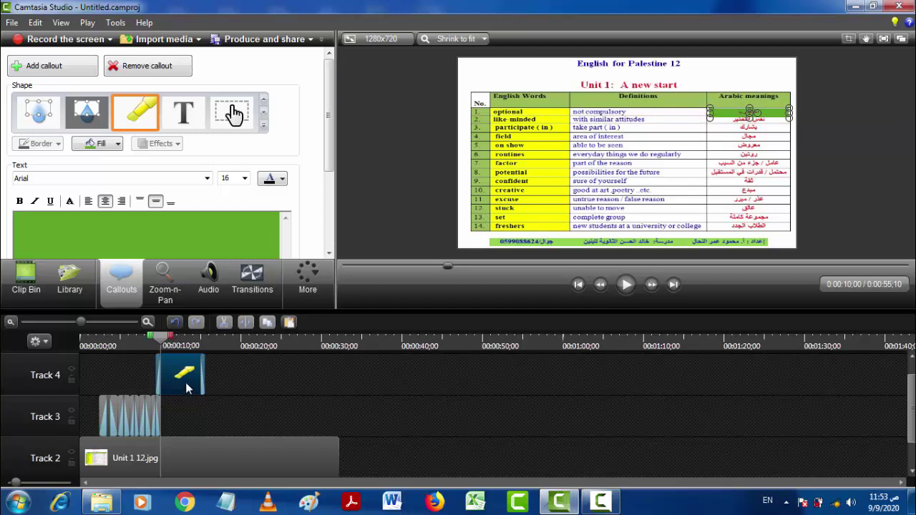
pyautogui.moveTo(187, 388); pyautogui.dragTo(209, 421)
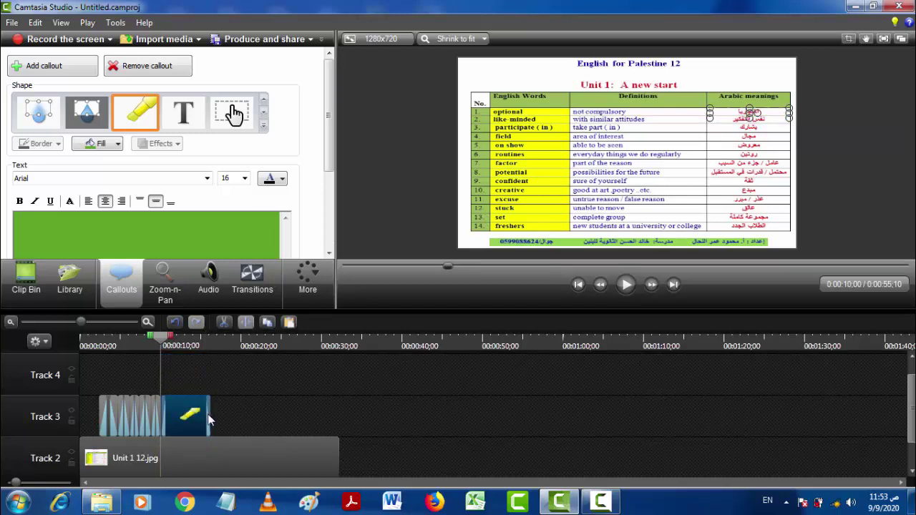
pyautogui.moveTo(209, 421); pyautogui.dragTo(196, 419)
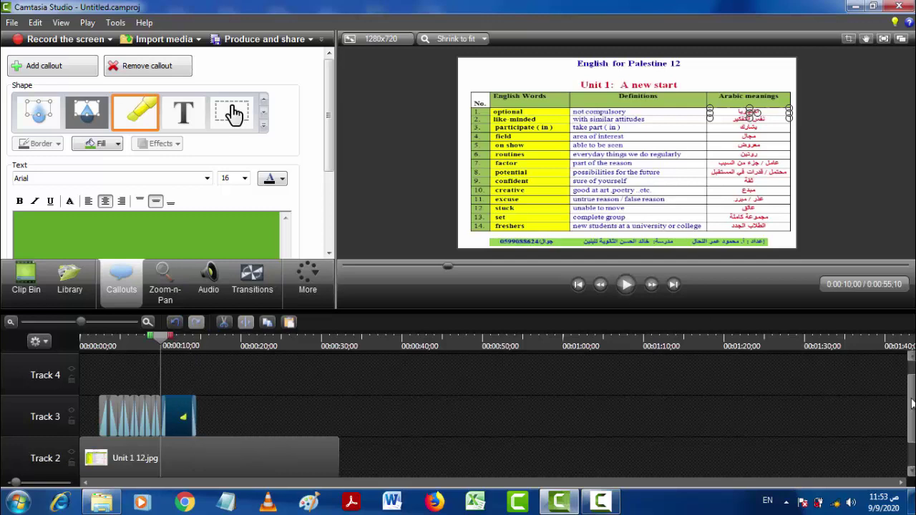
pyautogui.scroll(-2, 912, 404)
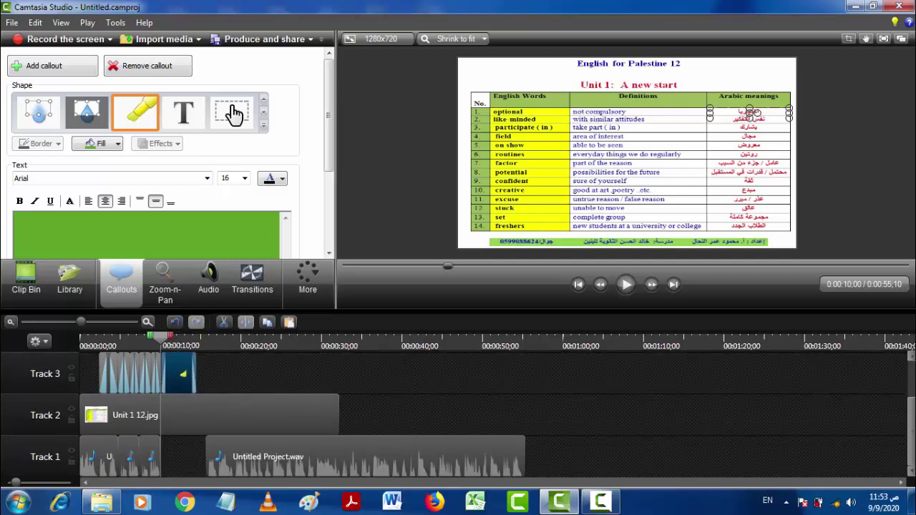
pyautogui.click(213, 392)
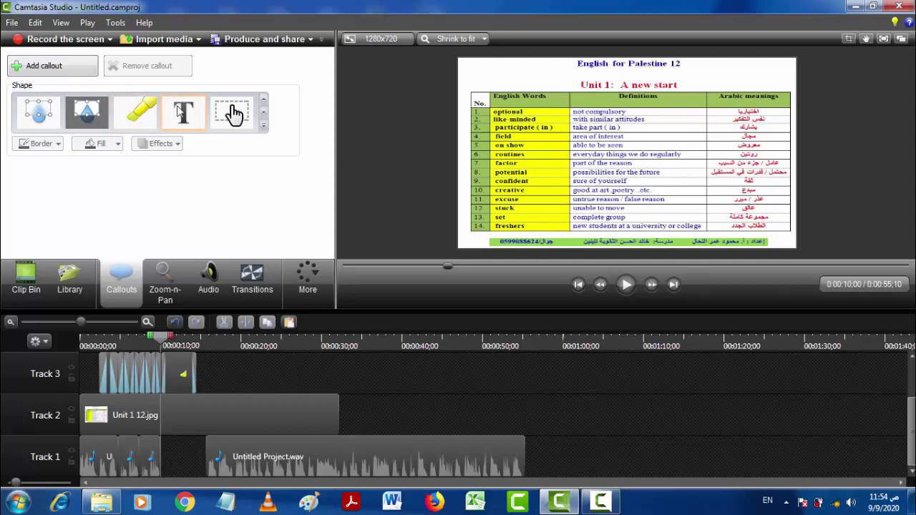
pyautogui.click(39, 113)
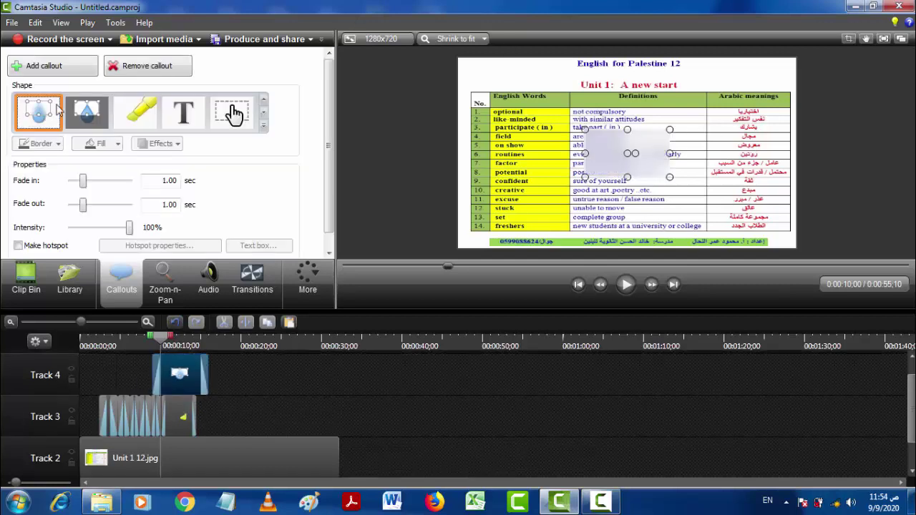
pyautogui.moveTo(612, 166)
pyautogui.mouseDown()
pyautogui.moveTo(736, 140)
pyautogui.moveTo(751, 231)
pyautogui.mouseUp()
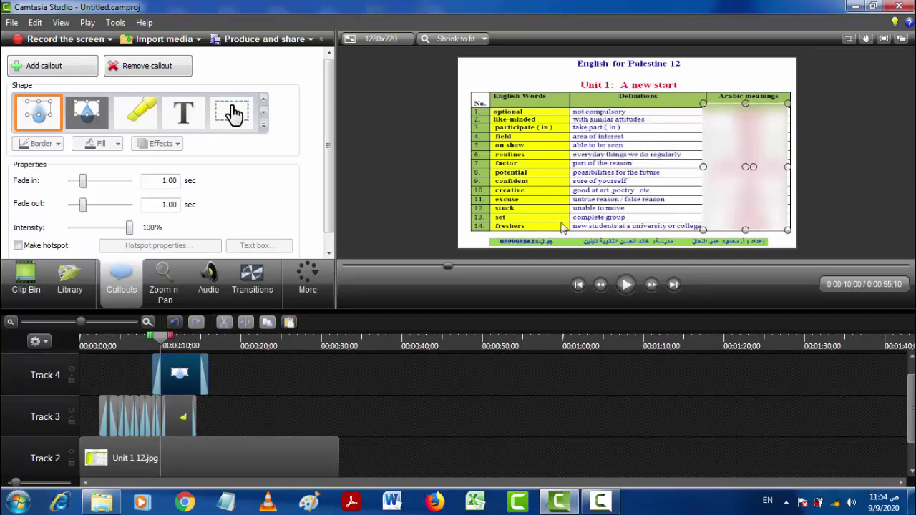
pyautogui.moveTo(207, 373)
pyautogui.mouseDown()
pyautogui.moveTo(455, 382)
pyautogui.moveTo(327, 389)
pyautogui.moveTo(342, 390)
pyautogui.mouseUp()
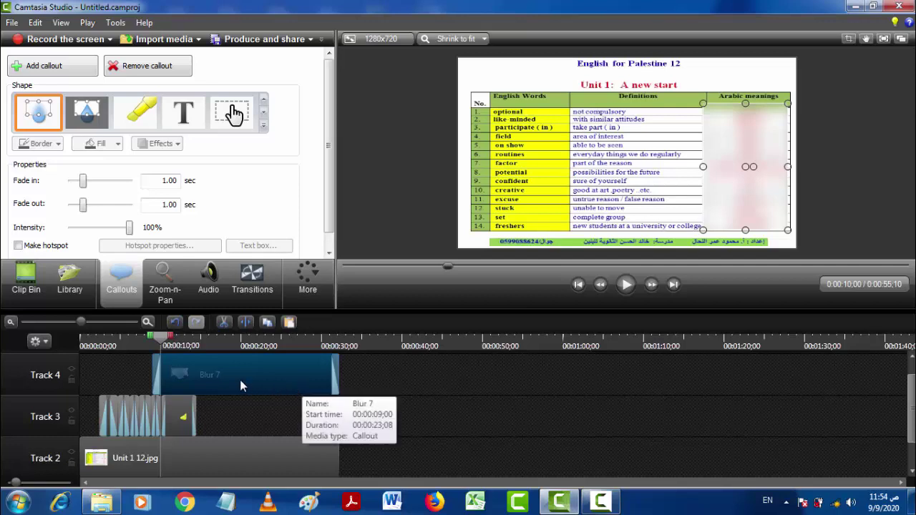
pyautogui.hotkey('ctrl', 'z')
pyautogui.hotkey('ctrl', 'z')
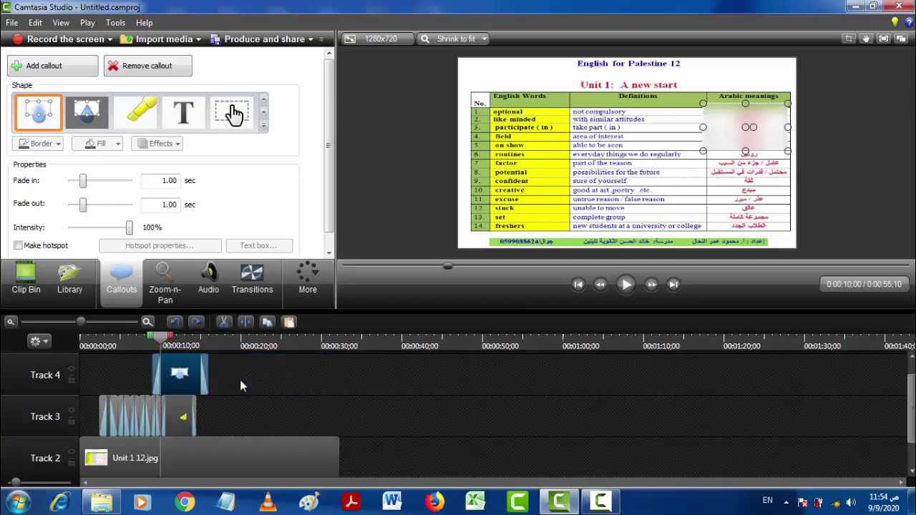
pyautogui.hotkey('ctrl', 'z')
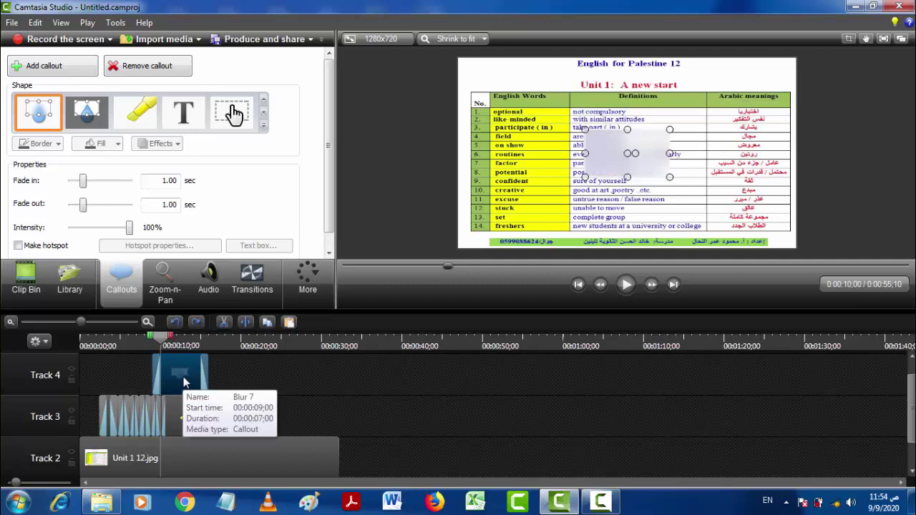
pyautogui.press('Delete')
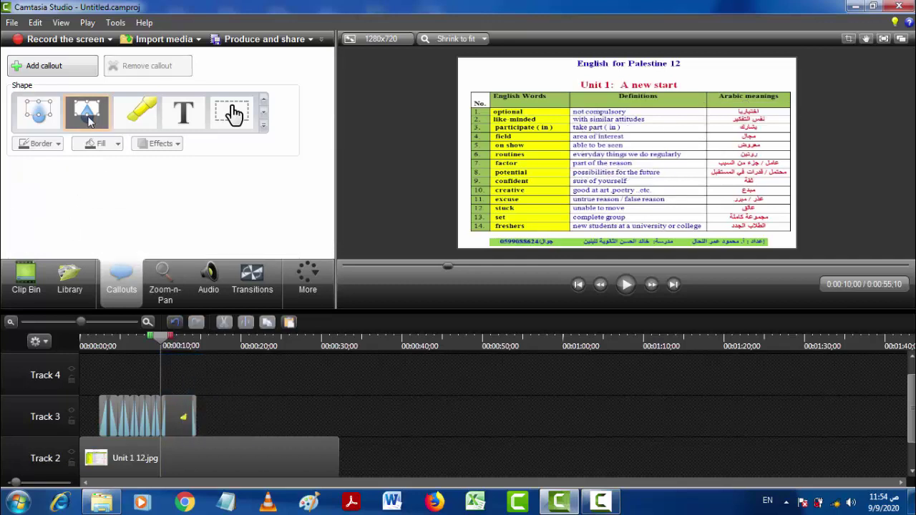
# Add a spotlight callout sized to cover only the 'Unit 1: A new start' heading.
pyautogui.click(87, 113)
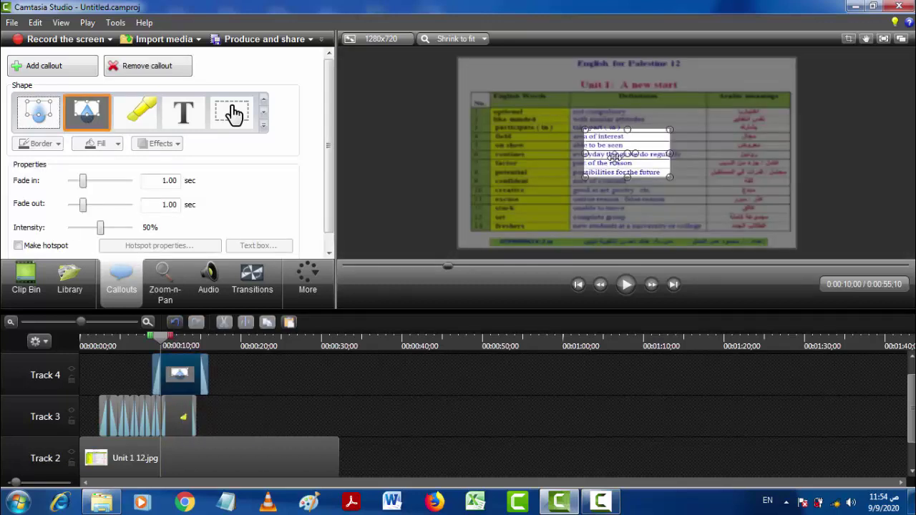
pyautogui.moveTo(613, 127); pyautogui.dragTo(602, 91)
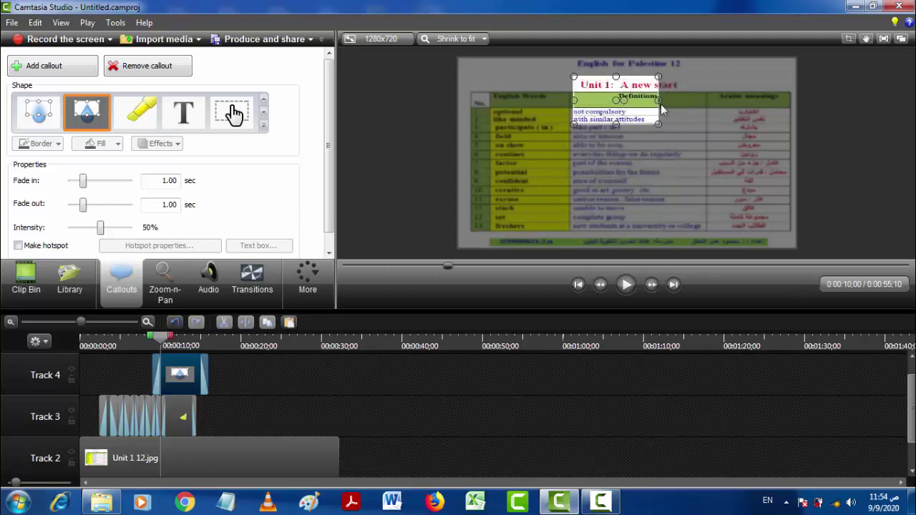
pyautogui.moveTo(658, 101); pyautogui.dragTo(682, 101)
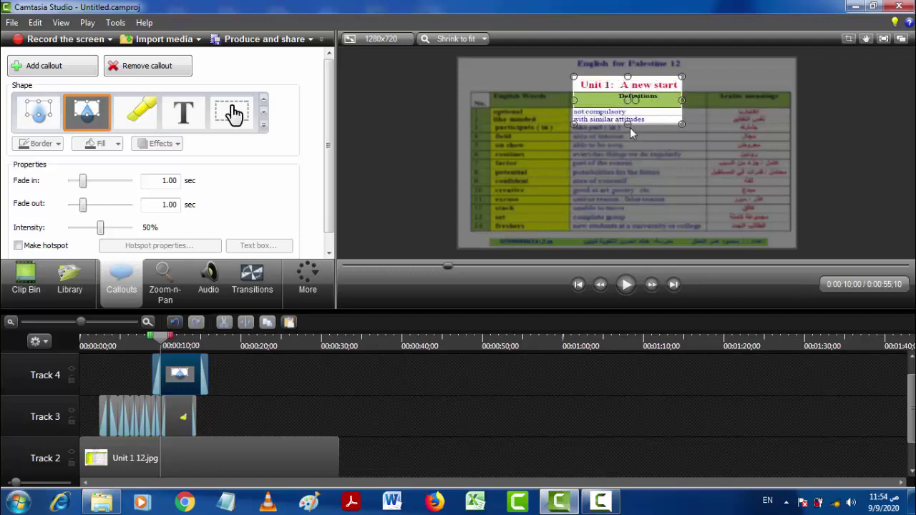
pyautogui.moveTo(628, 124); pyautogui.dragTo(628, 92)
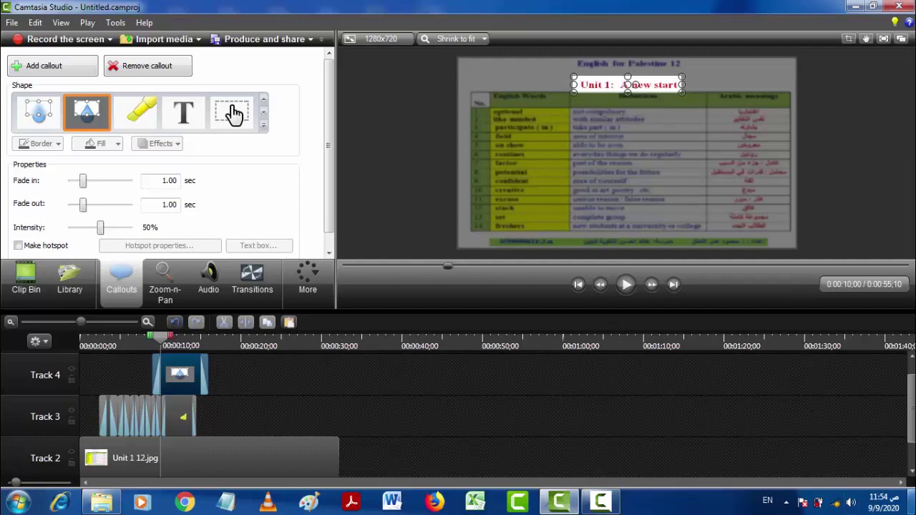
pyautogui.moveTo(912, 501)
pyautogui.click(223, 416)
# Play the preview from 0:07:11 to check the spotlight, then stop playback.
pyautogui.click(143, 348)
pyautogui.click(141, 345)
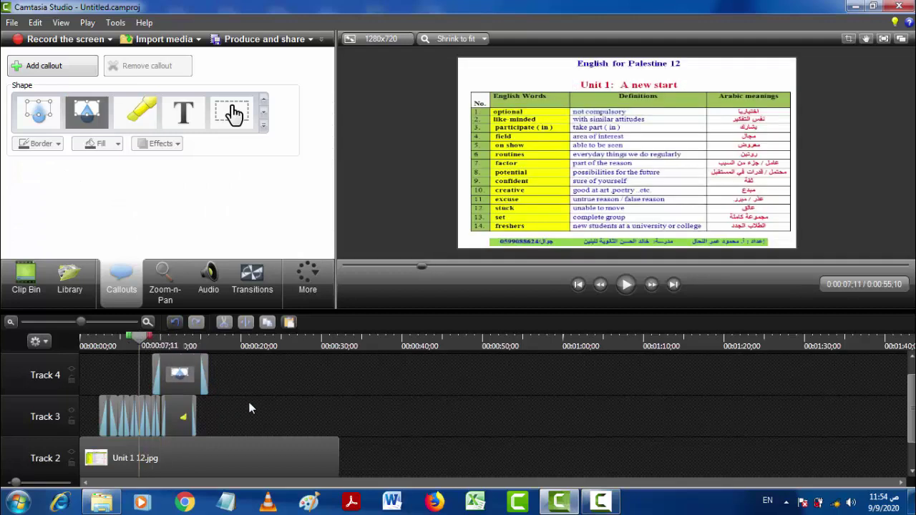
pyautogui.press('space')
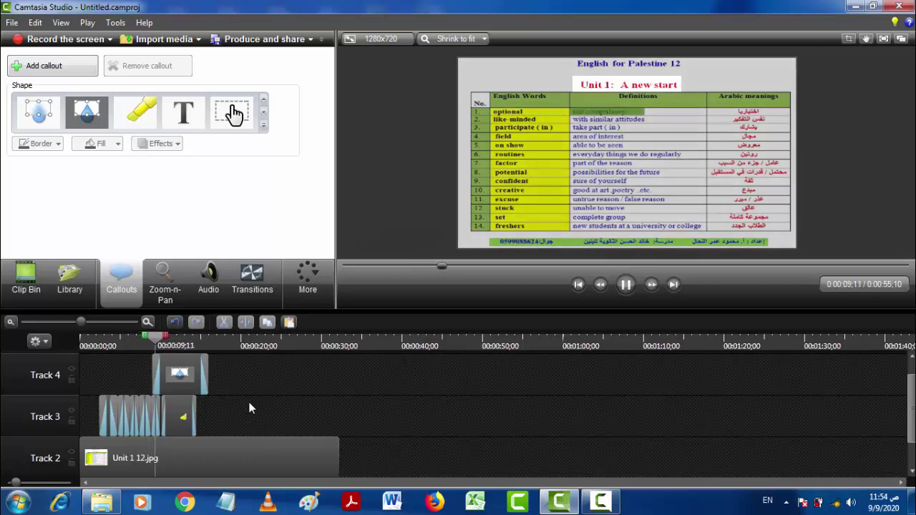
pyautogui.press('space')
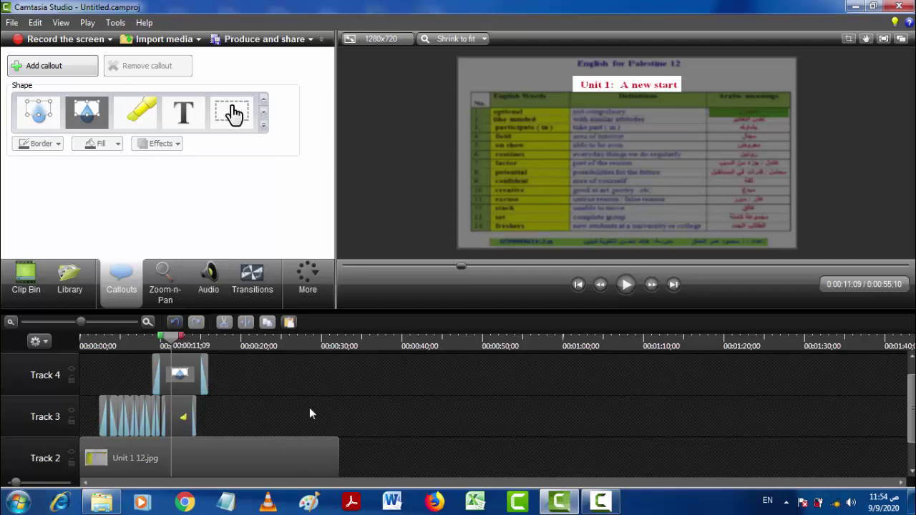
# Select the Track 1 audio clip and bring up the Transitions gallery with Barn, Blinds and Checkerboard.
pyautogui.click(207, 280)
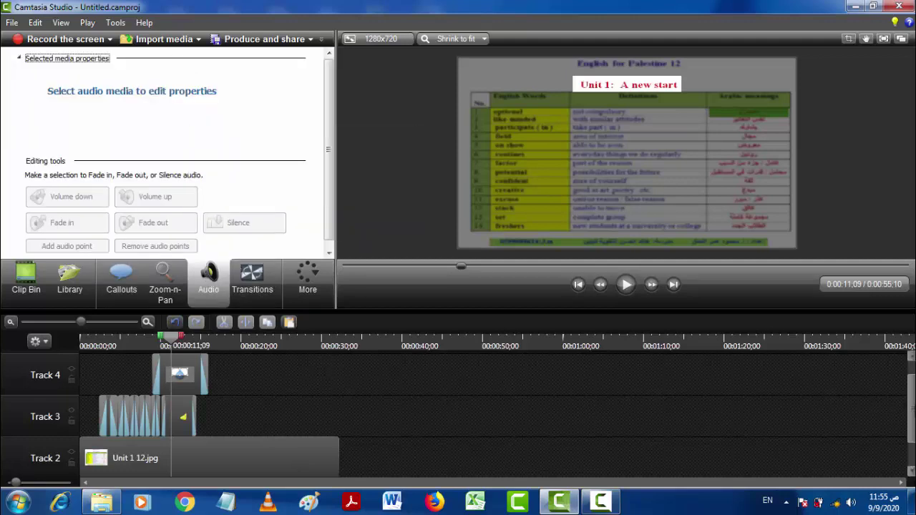
pyautogui.scroll(-2, 911, 408)
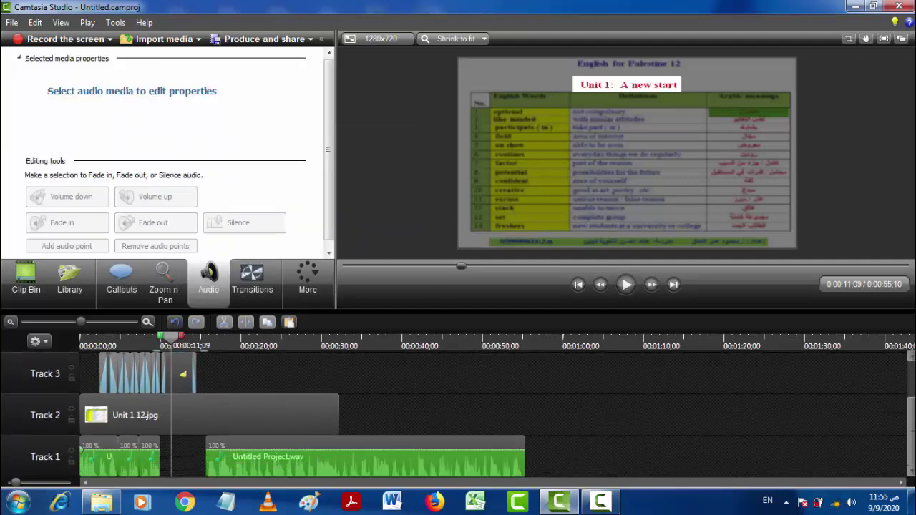
pyautogui.click(262, 436)
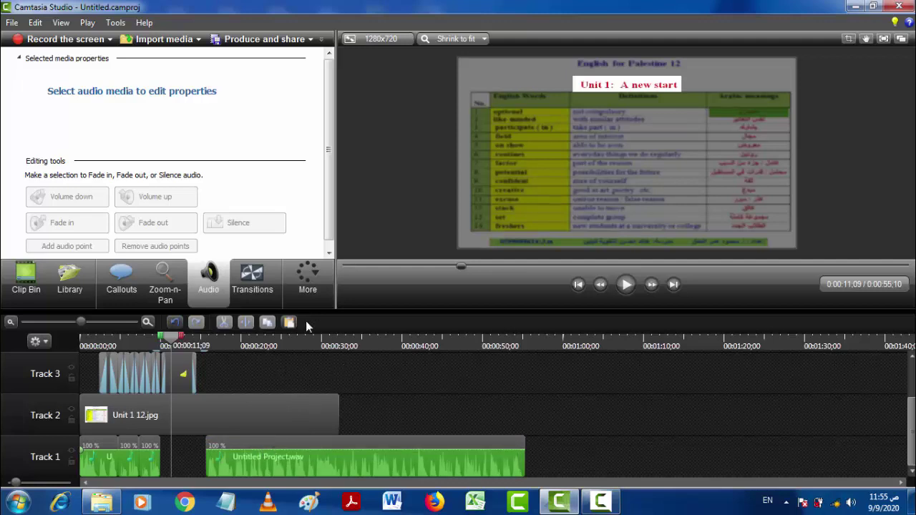
pyautogui.click(247, 277)
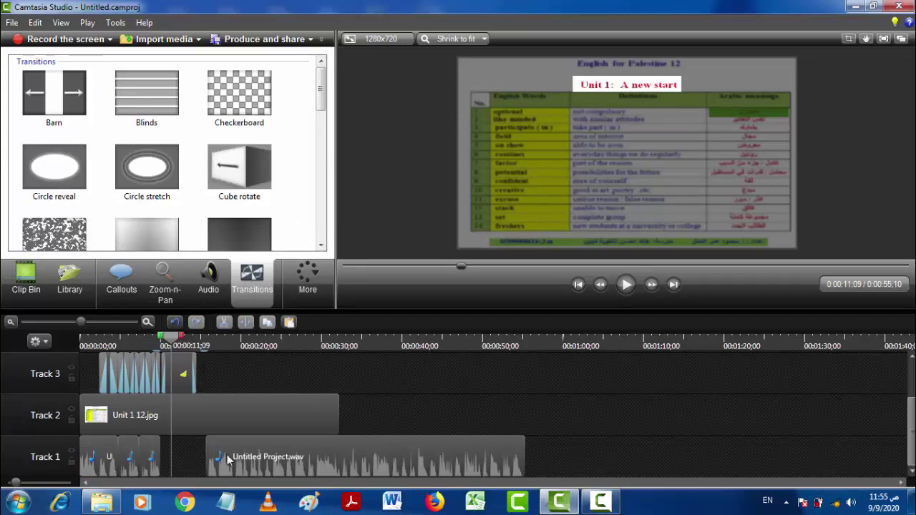
# Split the Unit 1 12.jpg clip at 0:15:27 and shift the Untitled Project.wav audio slightly later.
pyautogui.click(214, 409)
pyautogui.press('space')
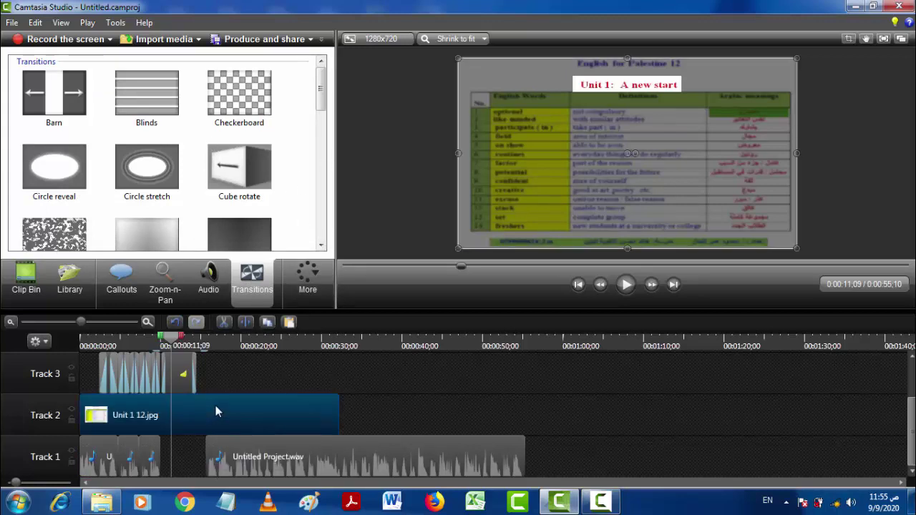
pyautogui.moveTo(179, 340); pyautogui.dragTo(203, 348)
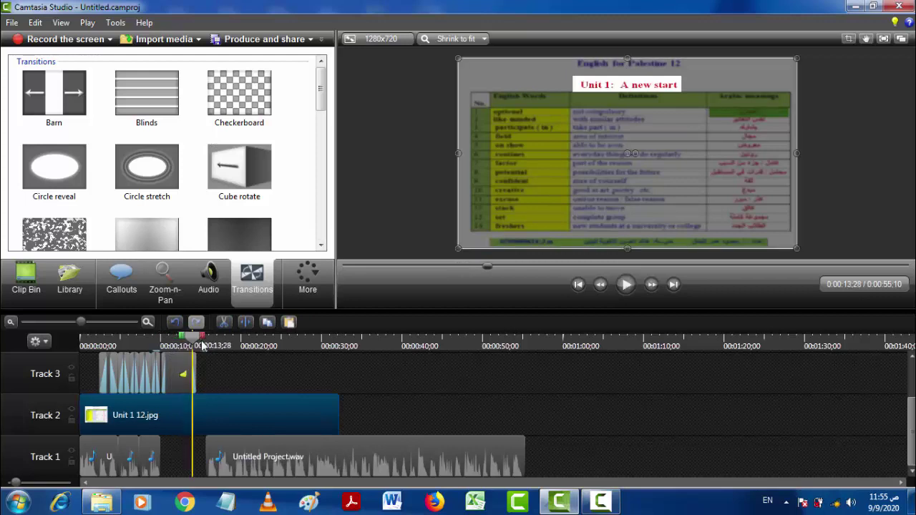
pyautogui.click(203, 418)
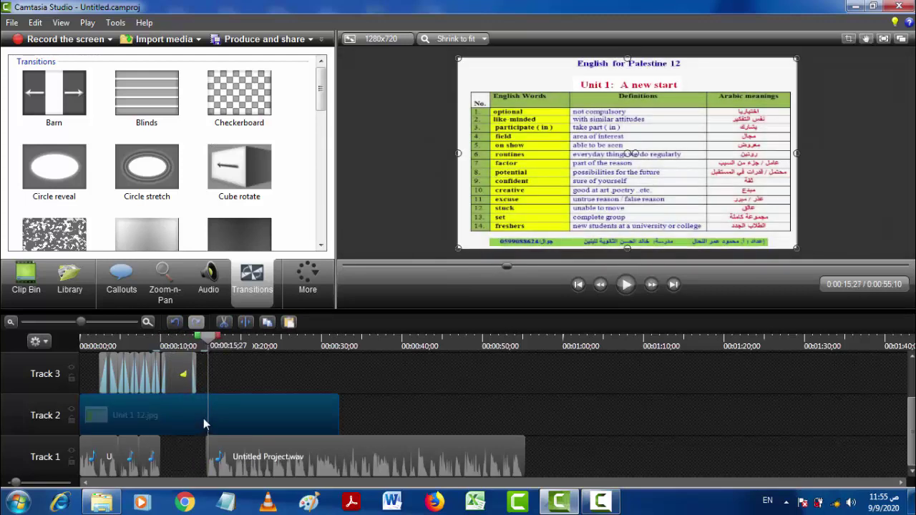
pyautogui.click(246, 322)
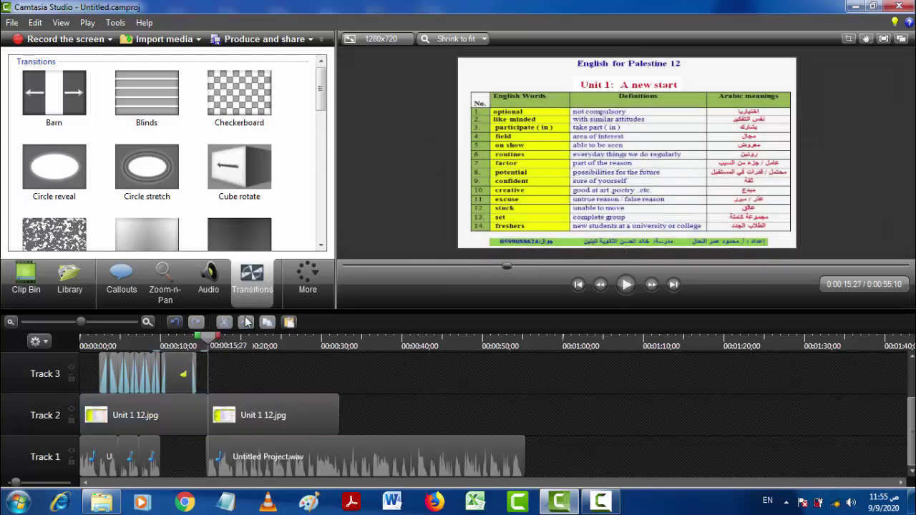
pyautogui.click(258, 461)
pyautogui.moveTo(258, 461); pyautogui.dragTo(270, 461)
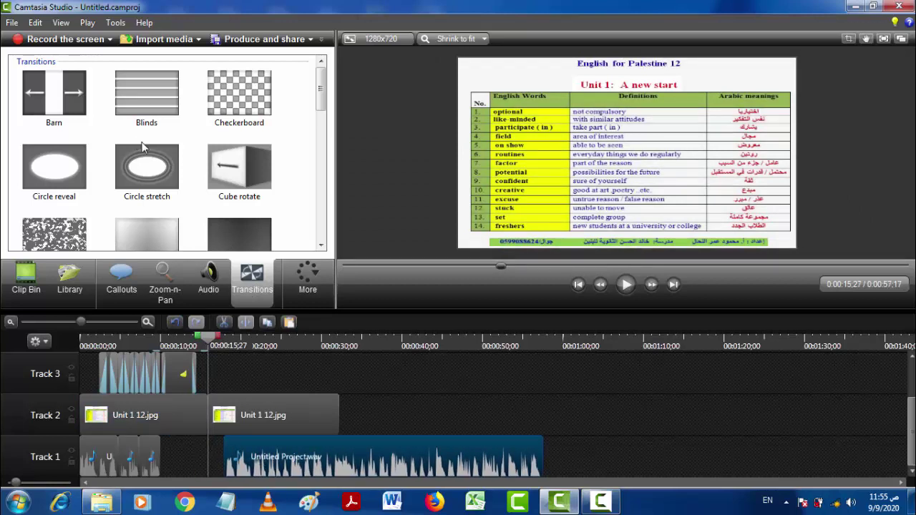
# Join the two image clips with a 1-second Checkerboard transition at the split.
pyautogui.moveTo(163, 164); pyautogui.dragTo(215, 422)
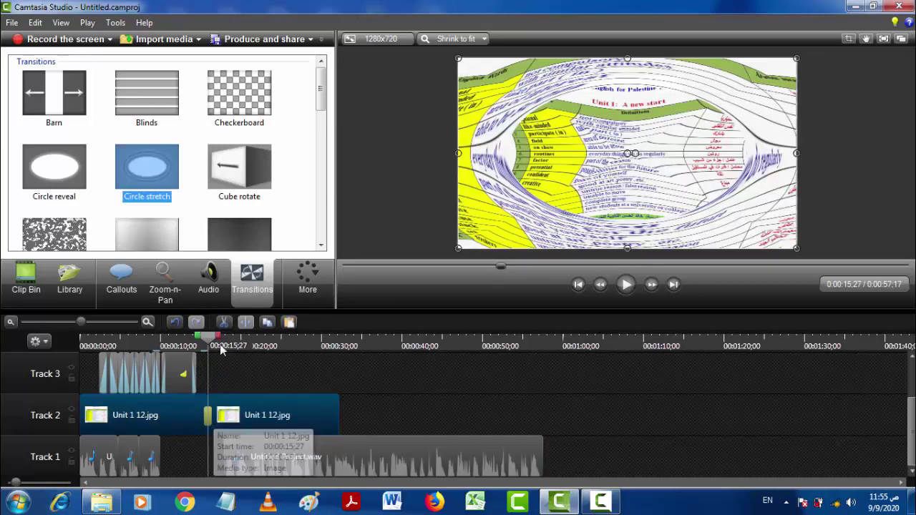
pyautogui.moveTo(241, 123); pyautogui.dragTo(215, 419)
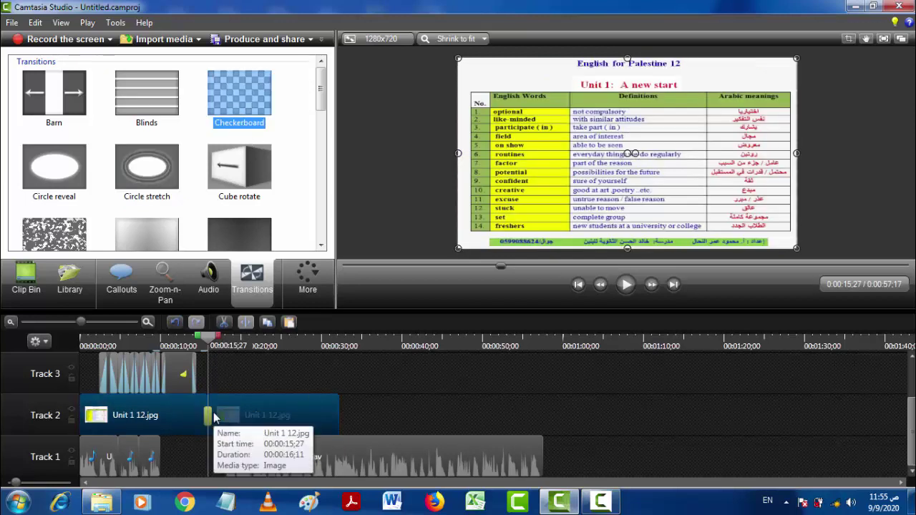
pyautogui.moveTo(214, 419); pyautogui.dragTo(214, 419)
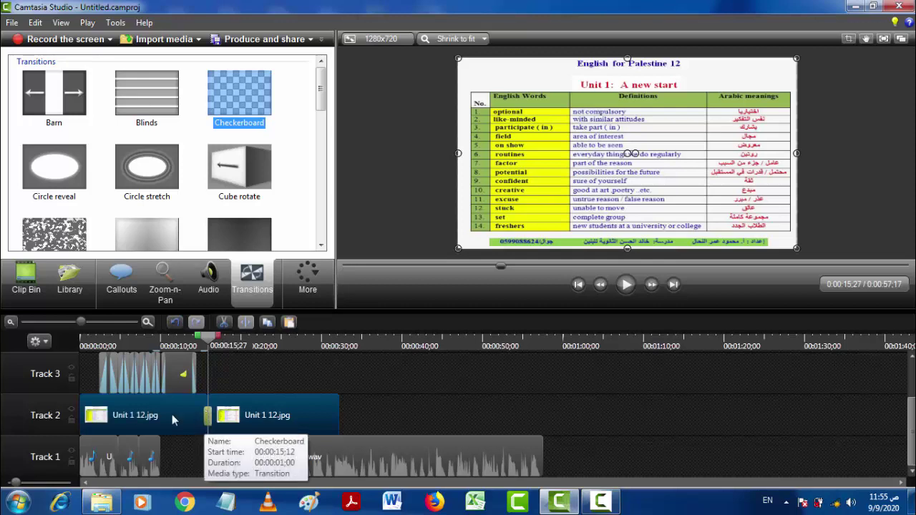
pyautogui.moveTo(322, 90); pyautogui.dragTo(325, 173)
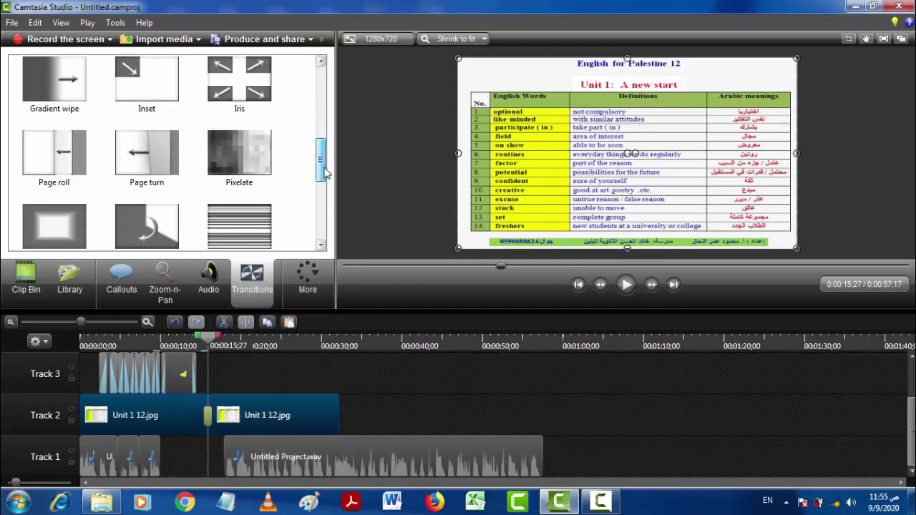
pyautogui.moveTo(324, 173); pyautogui.dragTo(327, 87)
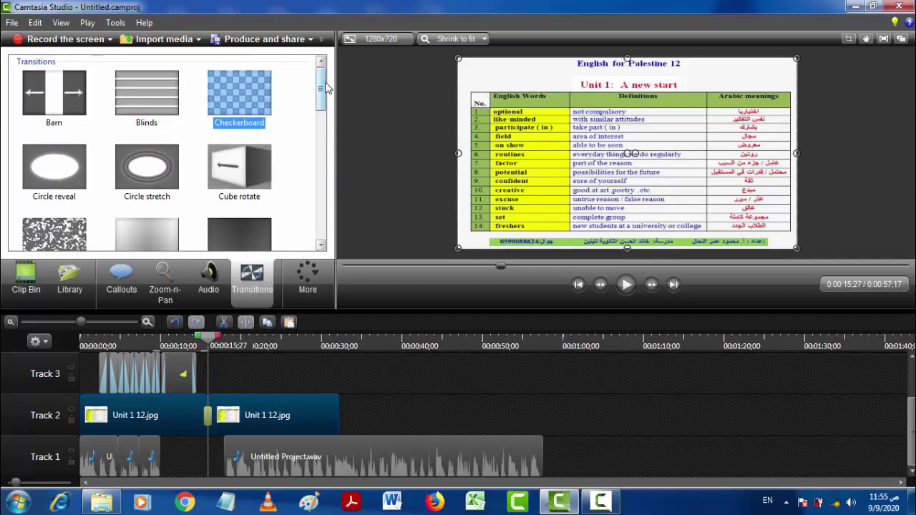
# List the Unit 1 12.jpg and Untitled Project.wav media in the clip bin, then start production.
pyautogui.click(26, 281)
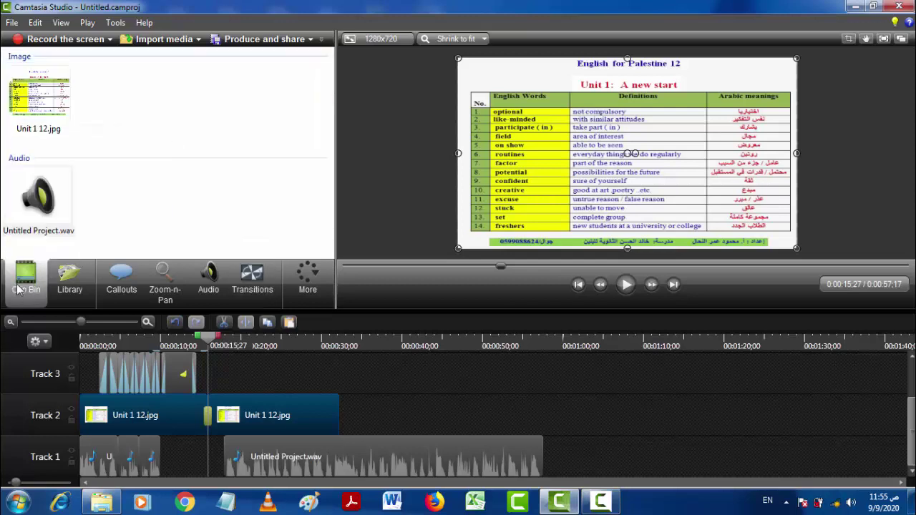
pyautogui.click(63, 285)
pyautogui.click(34, 286)
pyautogui.moveTo(155, 423); pyautogui.dragTo(172, 417)
pyautogui.click(66, 289)
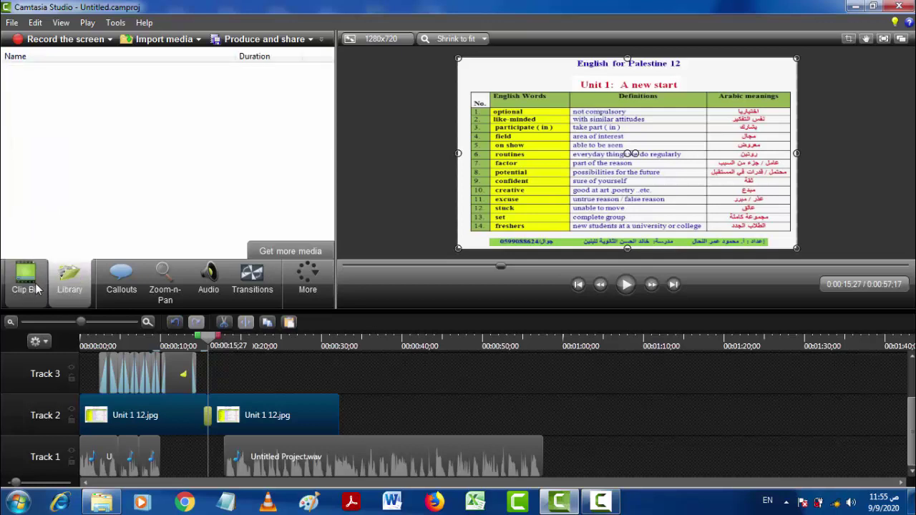
pyautogui.click(36, 286)
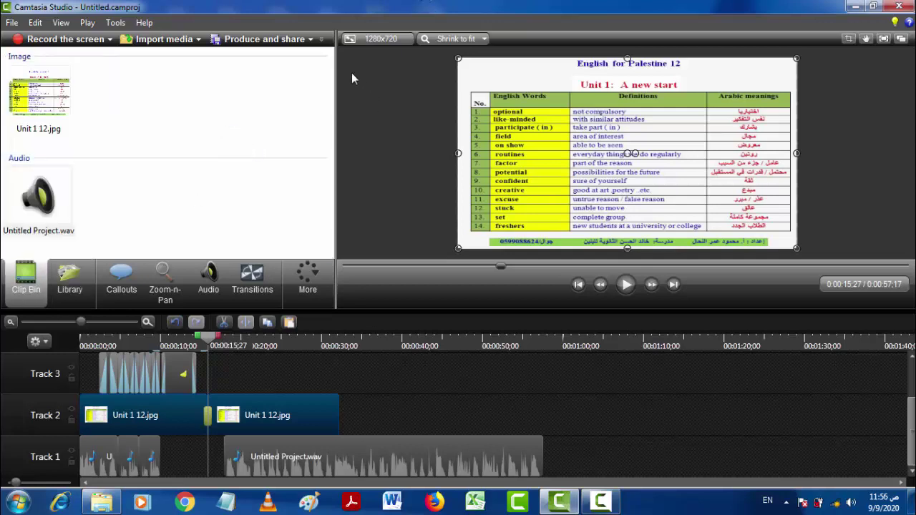
pyautogui.click(276, 44)
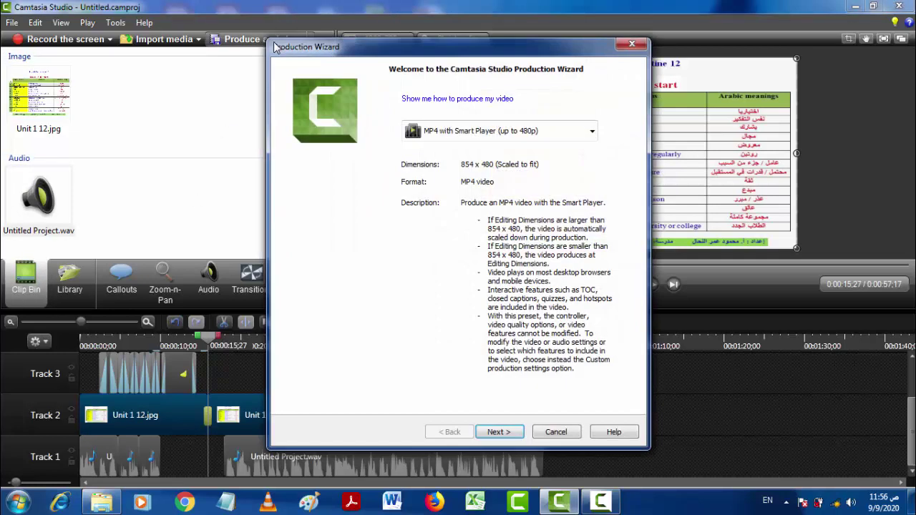
# Export camtasia.mp4 to the desktop using the MP4 only (up to 720p) preset, then pause and minimize the player.
pyautogui.click(593, 132)
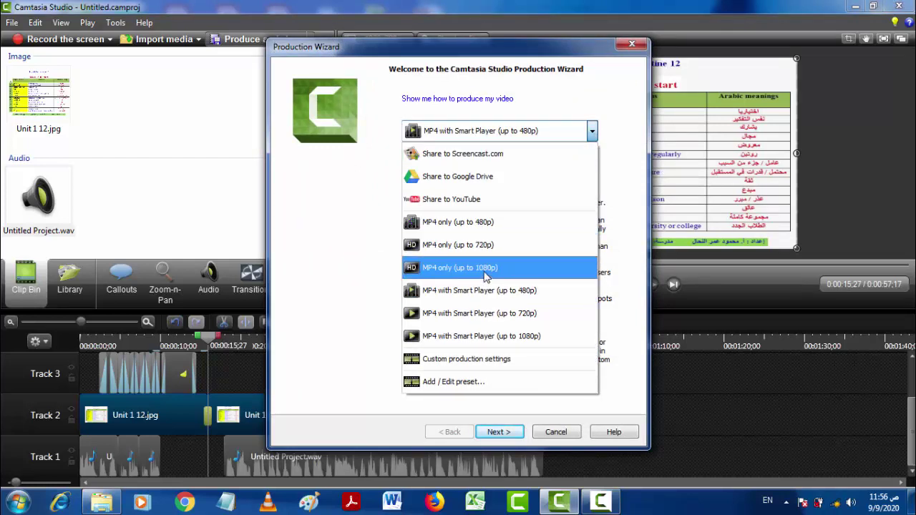
pyautogui.click(486, 246)
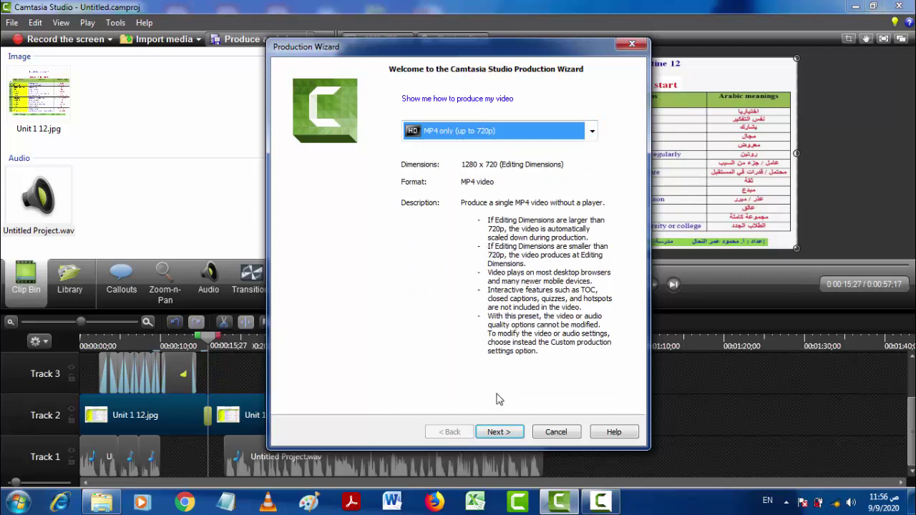
pyautogui.click(502, 434)
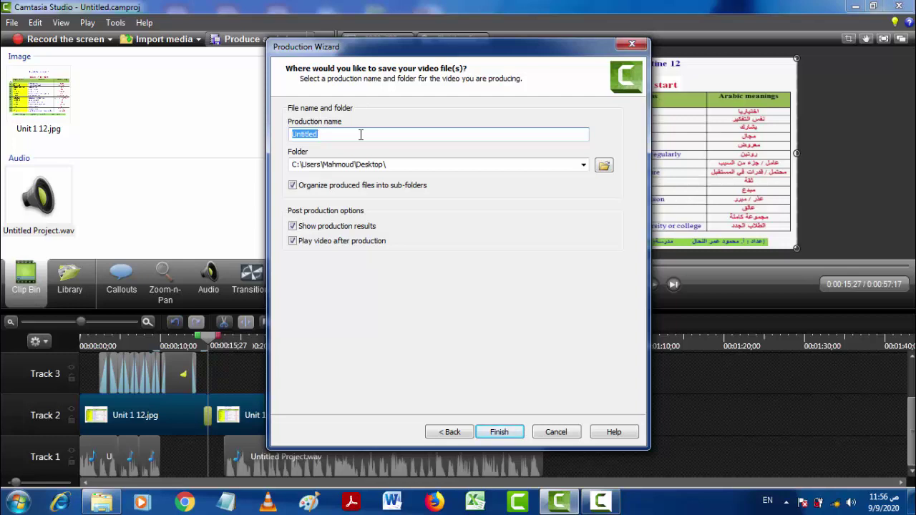
pyautogui.write('camtasia')
pyautogui.click(497, 432)
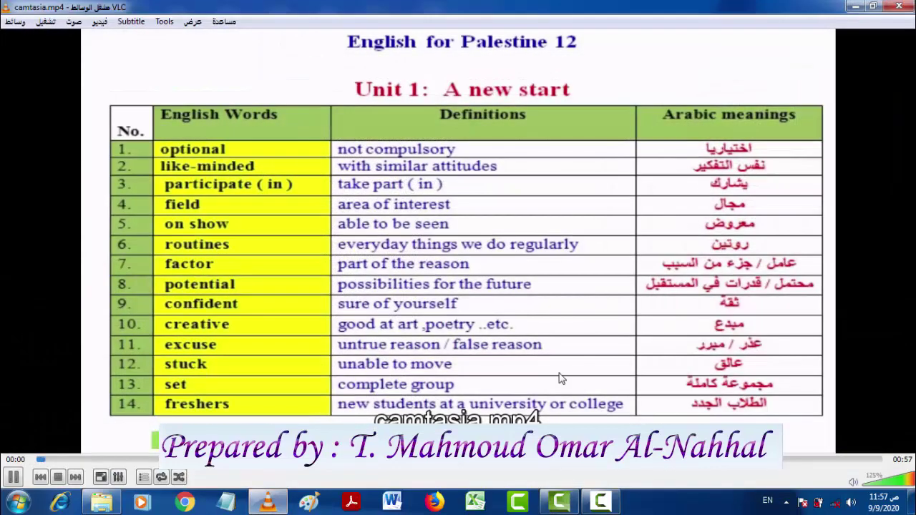
pyautogui.press('space')
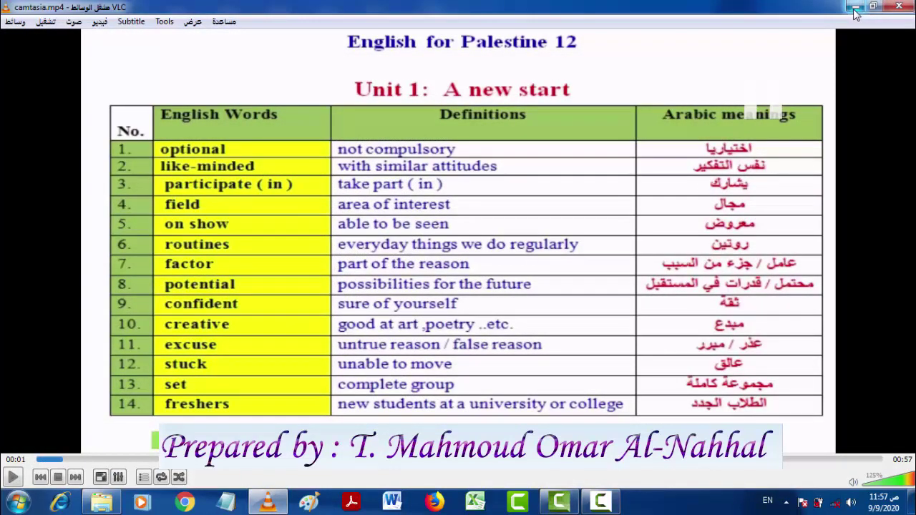
pyautogui.click(856, 9)
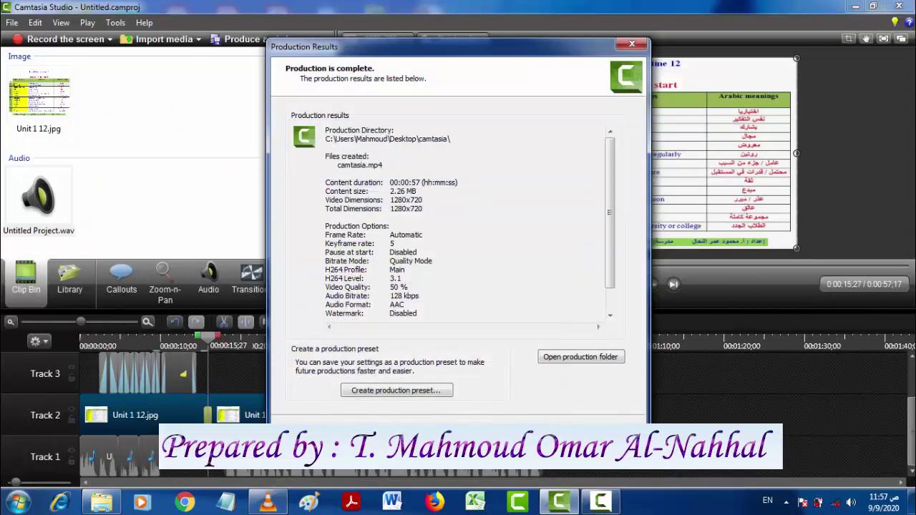
# Close the production results and stop the Camtasia Recorder screen recording.
pyautogui.press('Return')
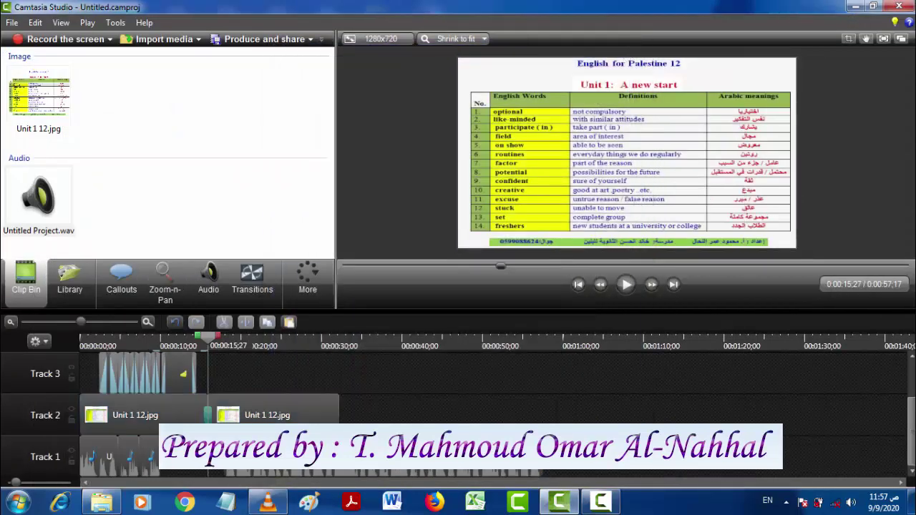
pyautogui.click(599, 504)
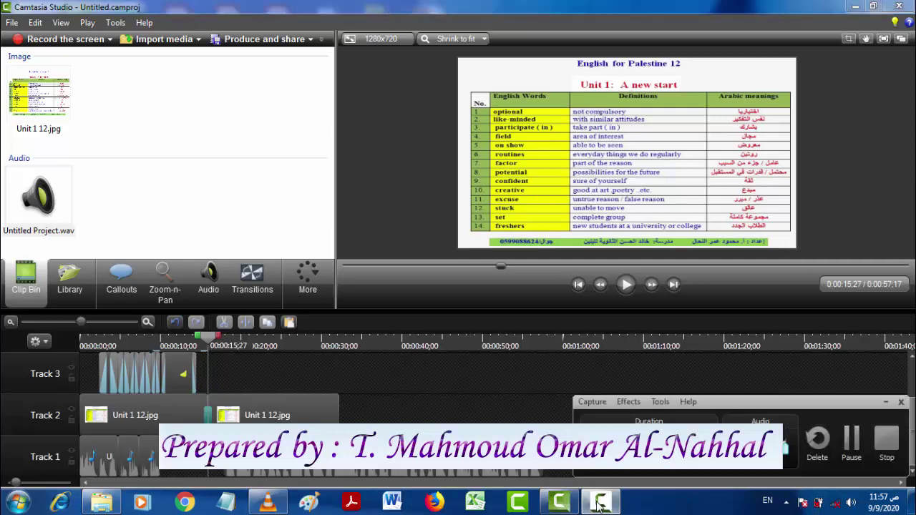
pyautogui.click(896, 446)
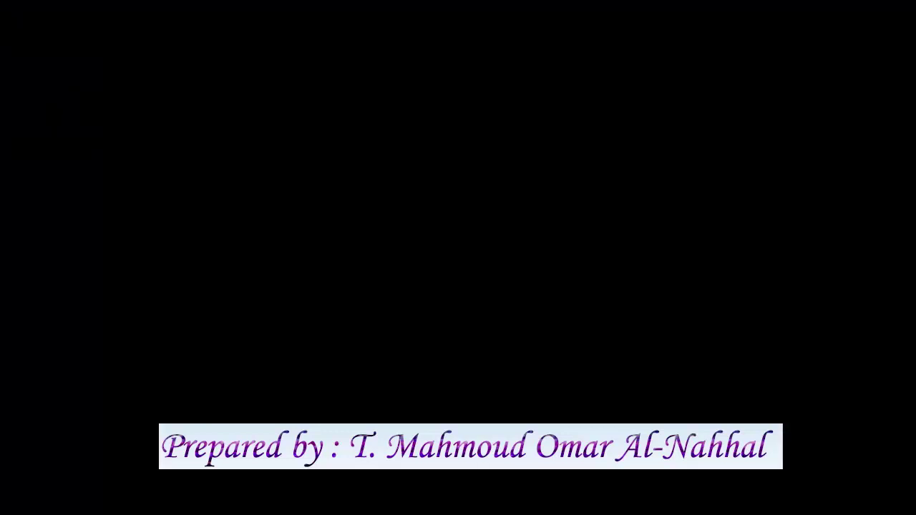